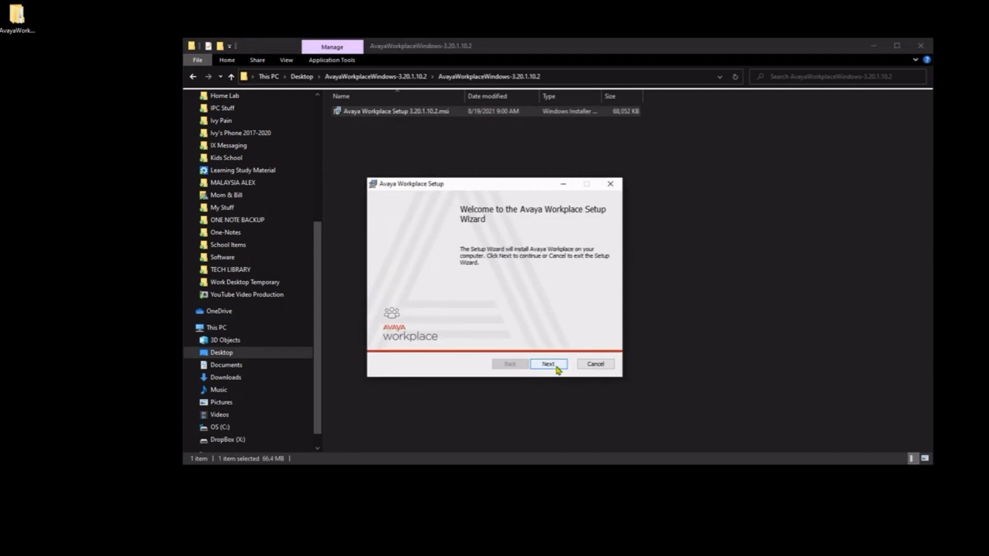
Accept the licence and choose a Custom install with the Web Extension excluded
left_click(427, 341)
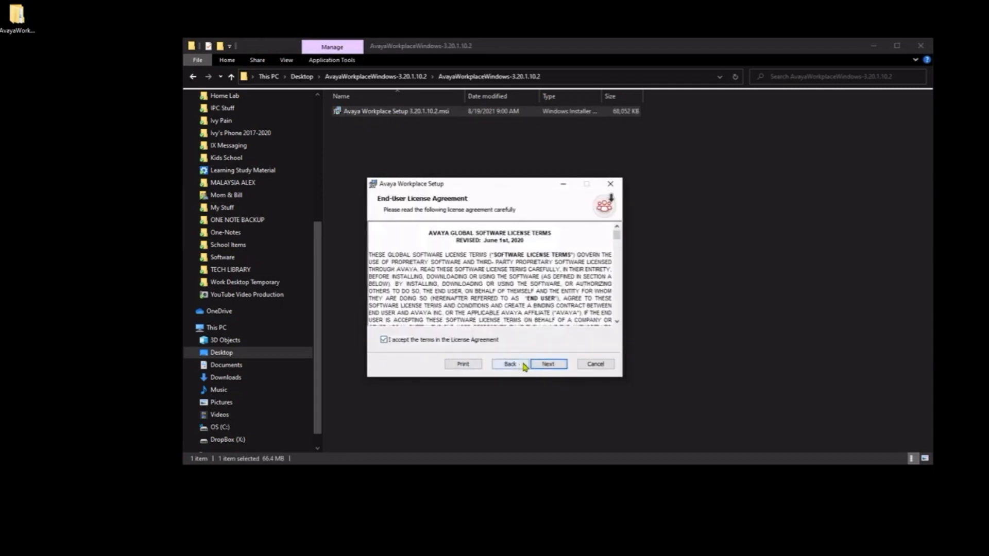
left_click(548, 364)
left_click(410, 294)
left_click(549, 364)
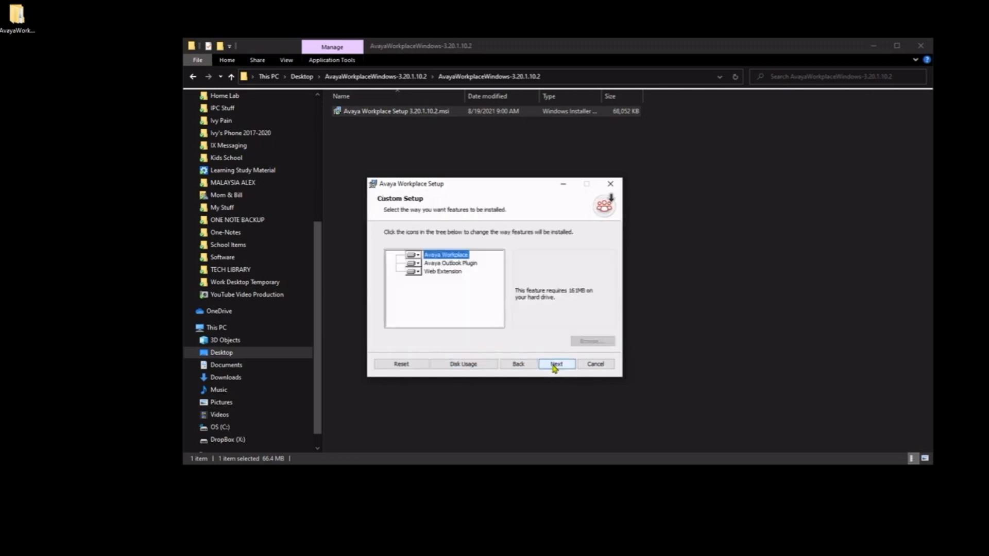
left_click(413, 271)
left_click(423, 309)
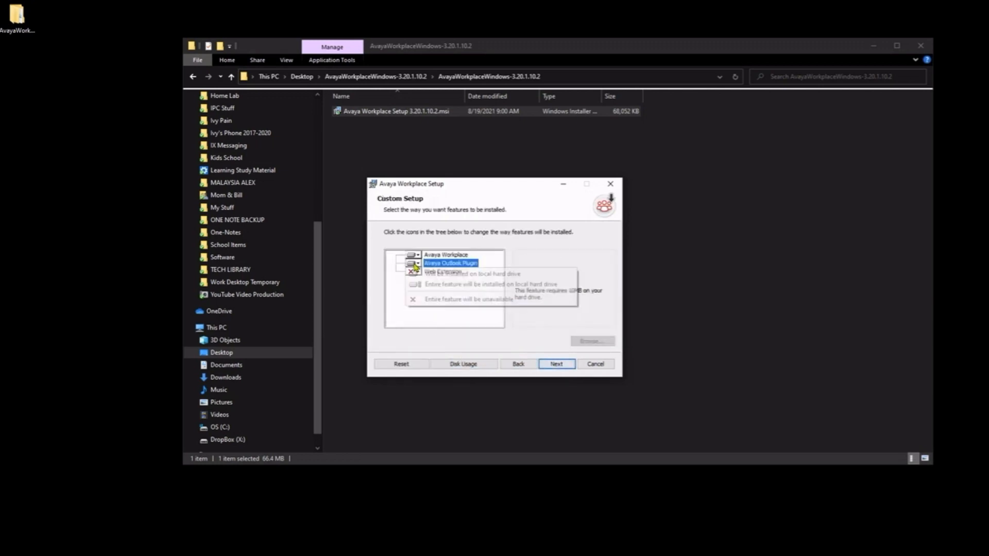
Install to the default folder with English (U.S.) and launch Avaya Workplace
left_click(559, 366)
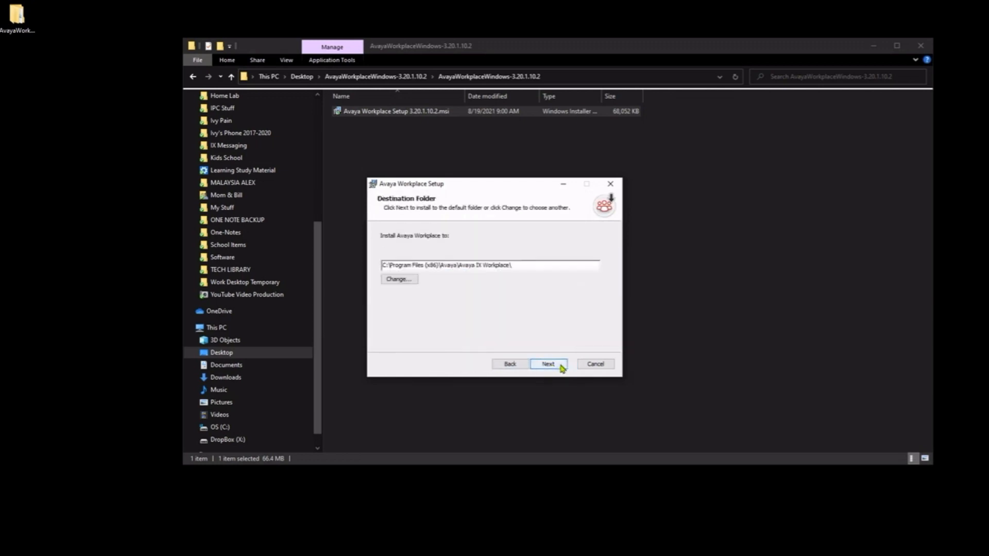
left_click(561, 368)
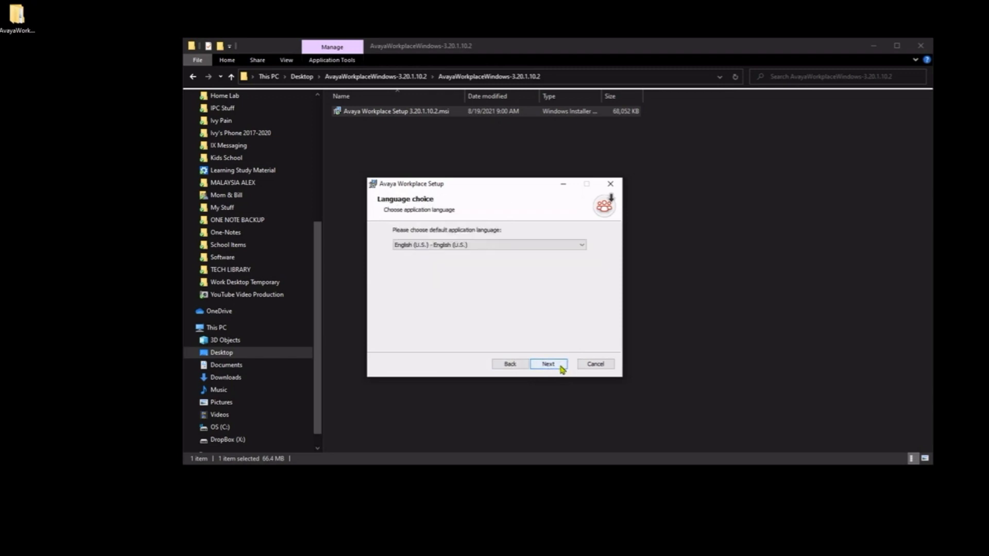
left_click(562, 368)
left_click(560, 369)
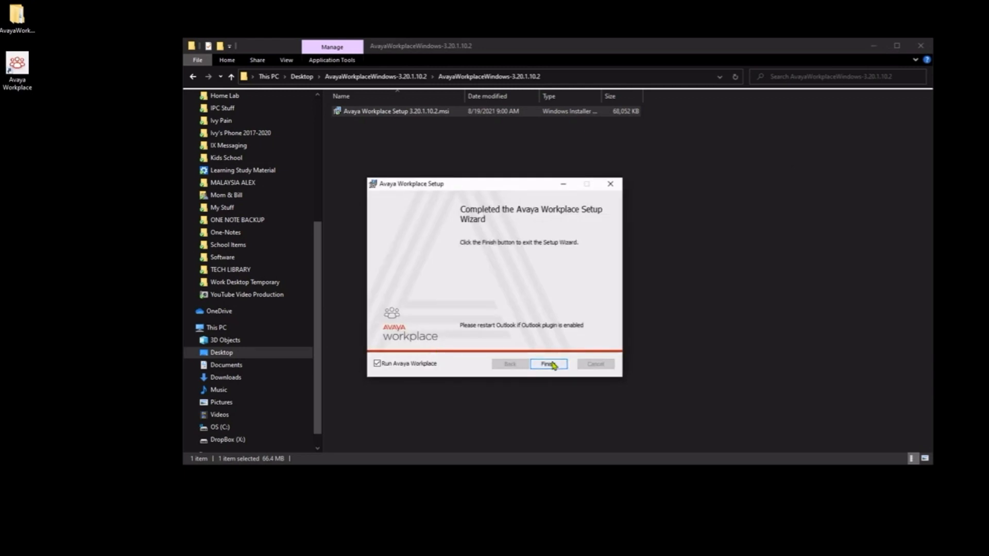
left_click(548, 364)
left_click(873, 46)
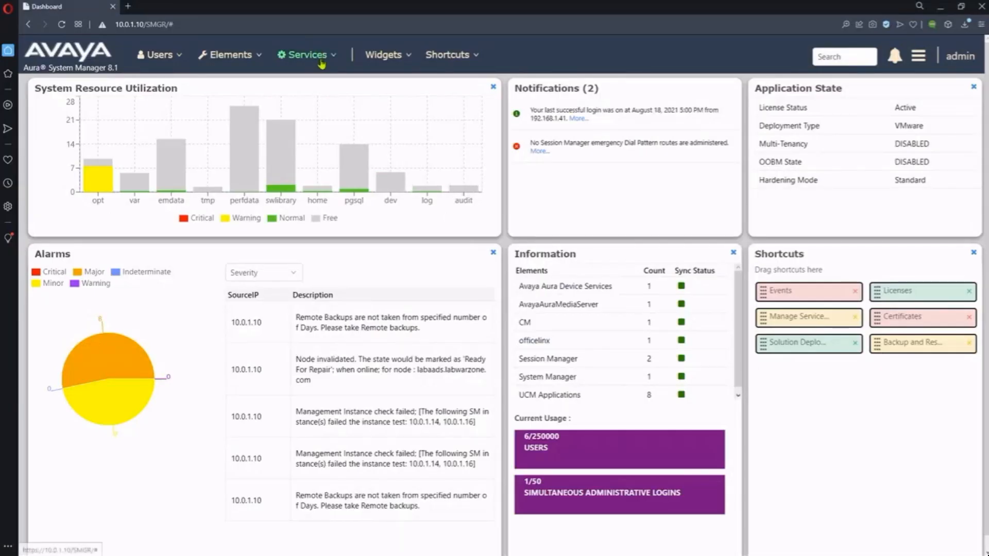
left_click(309, 54)
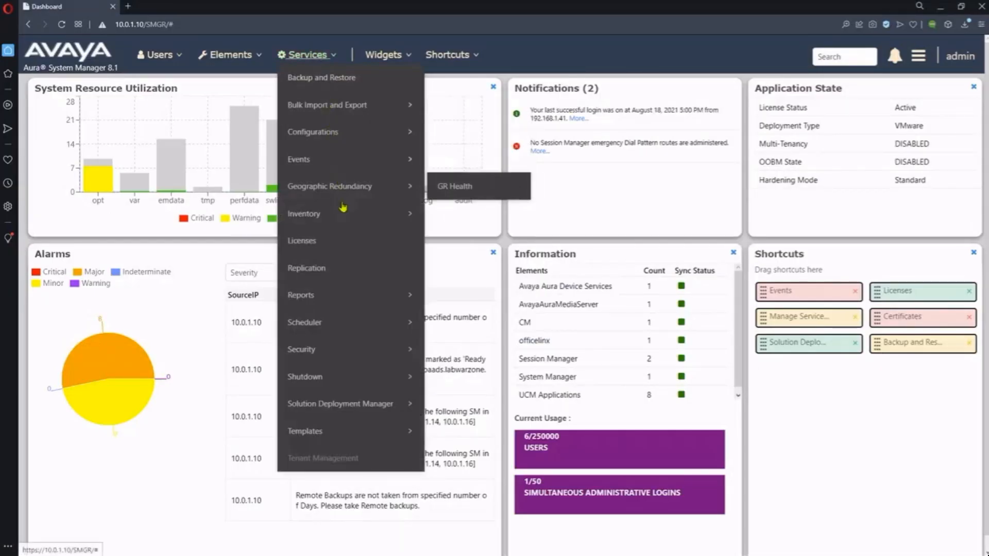
Download the System Manager CA certificate as a PEM file from Certificate Authority's CA Structure & CRLs
mouse_move(363, 351)
mouse_move(446, 355)
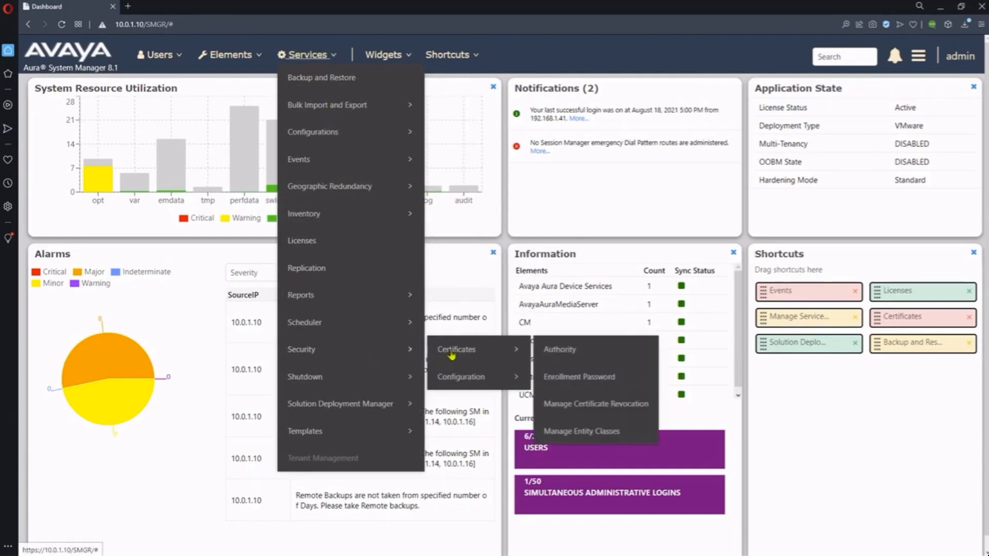
left_click(591, 352)
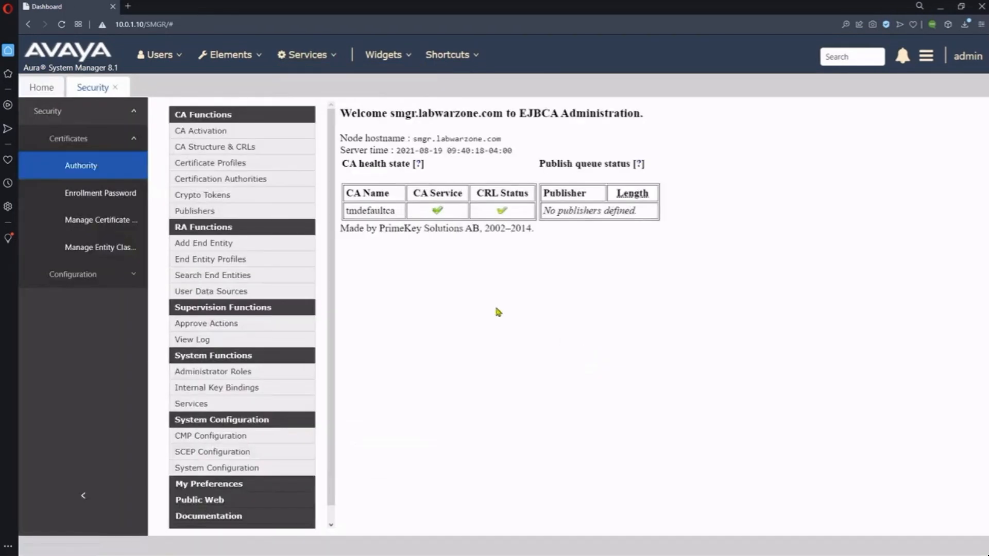
left_click(246, 150)
left_click(628, 215)
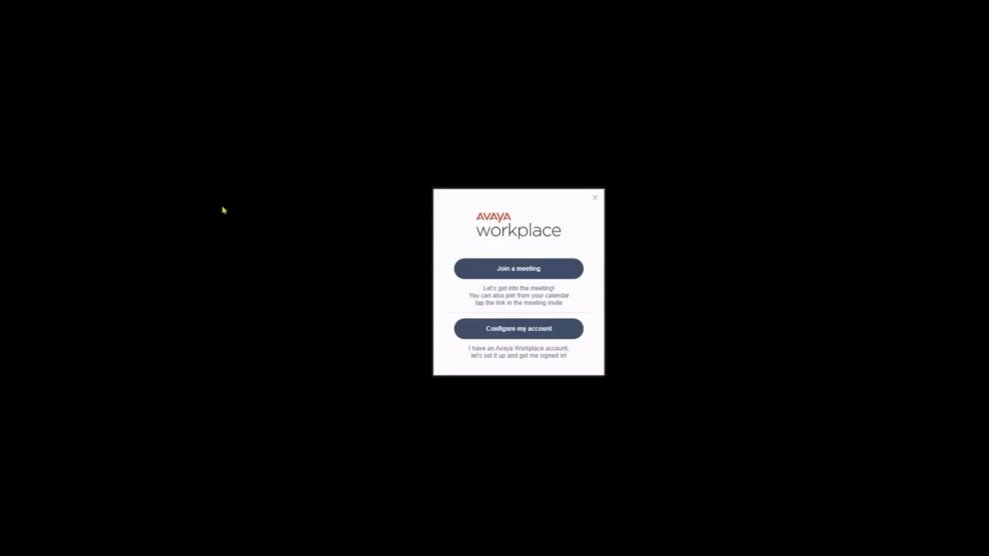
Paste the CA certificate onto the desktop and rename it SystemManagerCA.cacert.crt
right_click(222, 206)
left_click(252, 251)
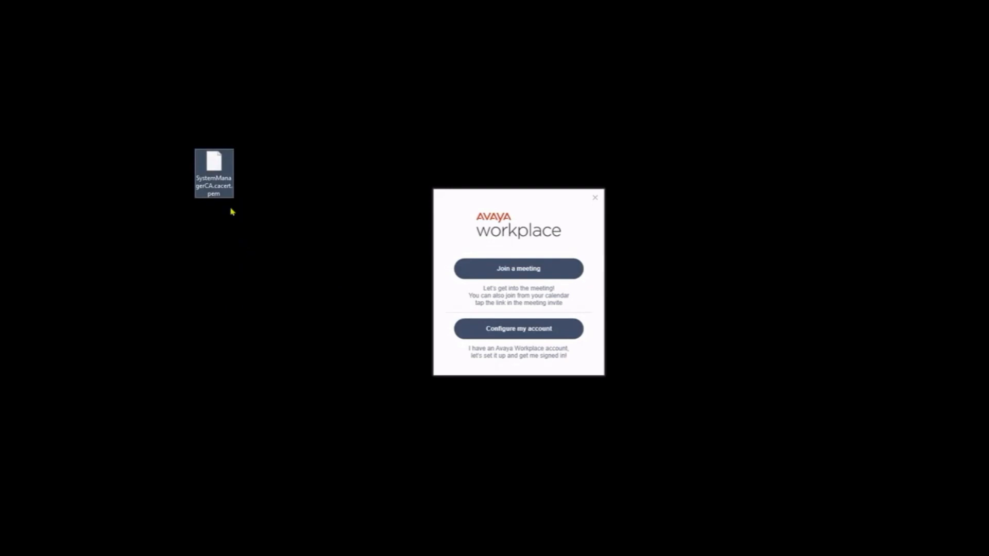
right_click(224, 183)
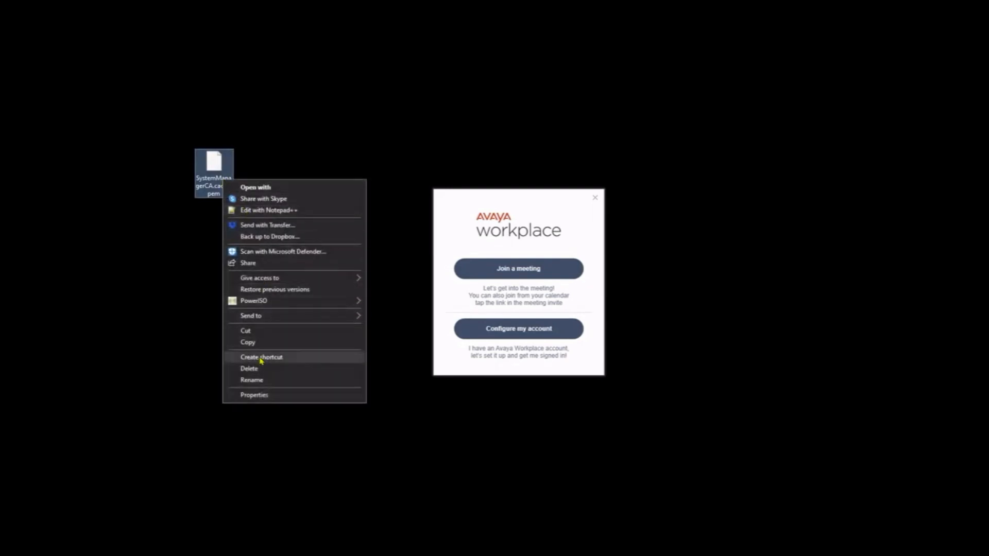
left_click(259, 381)
key("End")
key("BackSpace")
key("BackSpace")
key("BackSpace")
type("crft")
key("BackSpace")
key("BackSpace")
type("t")
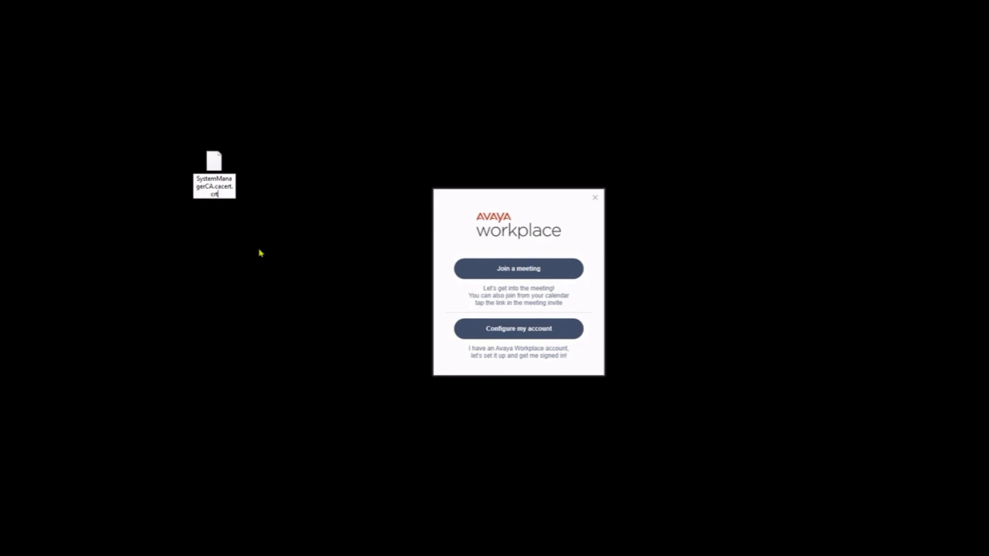
key("Return")
left_click(543, 288)
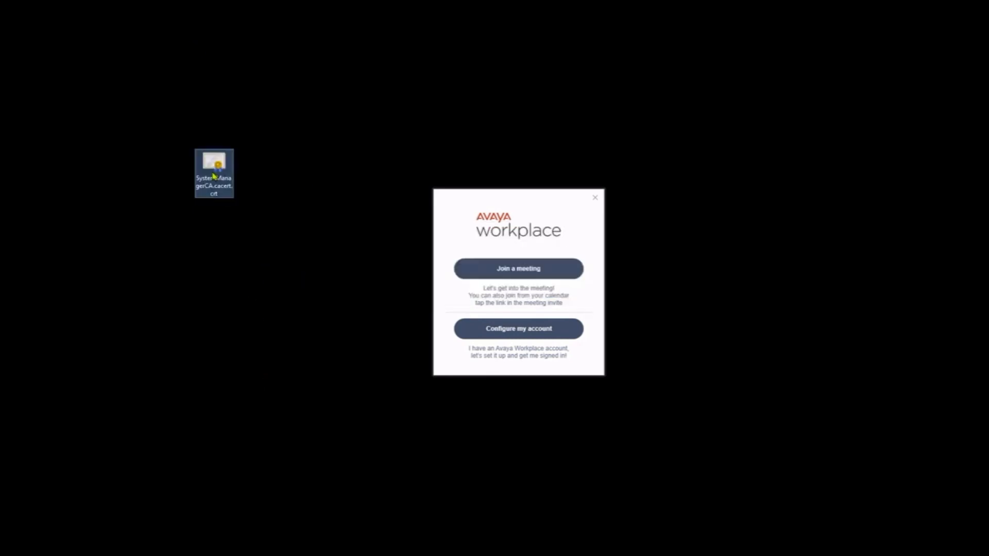
right_click(214, 176)
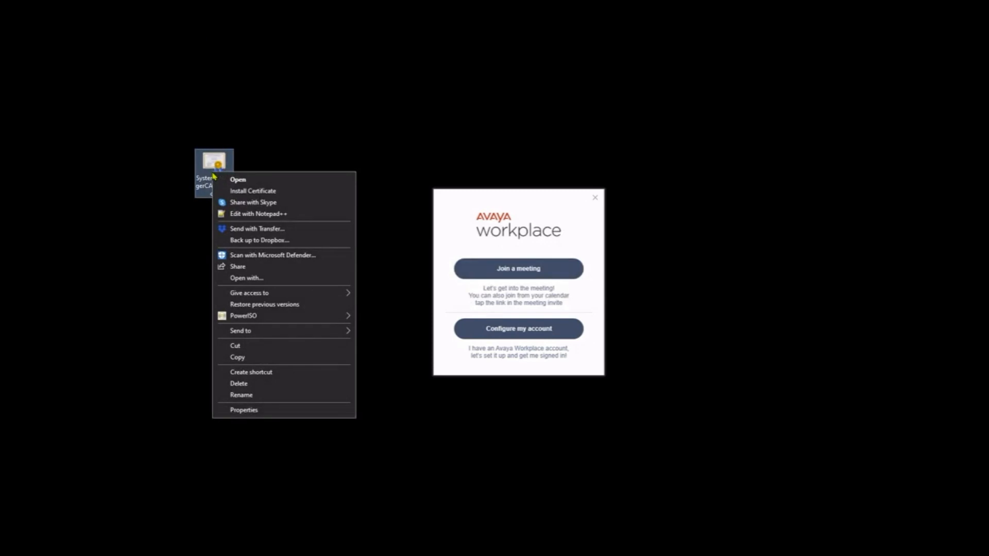
Import SystemManagerCA.cacert.crt into the Trusted Root Certification Authorities store and confirm the security warning
left_click(287, 196)
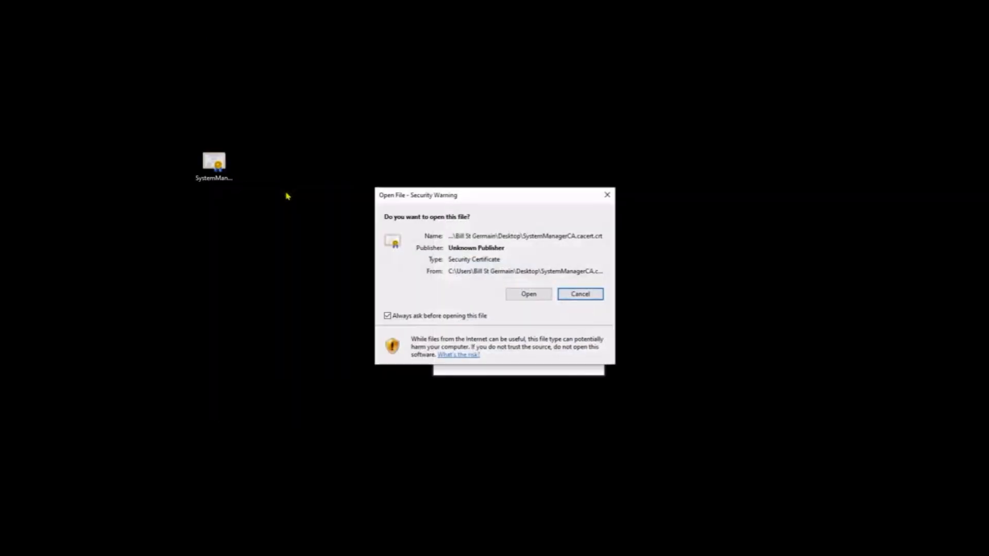
left_click(547, 295)
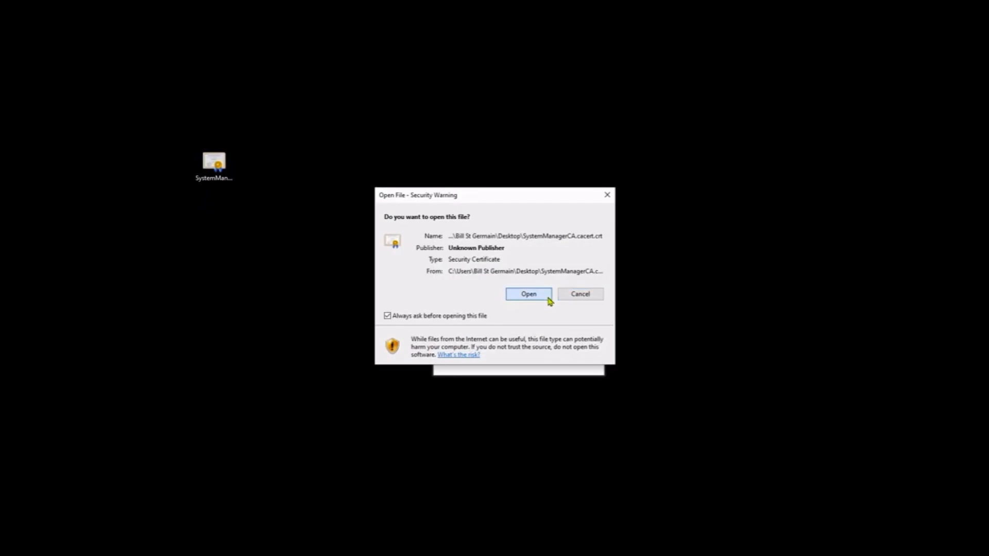
left_click(570, 401)
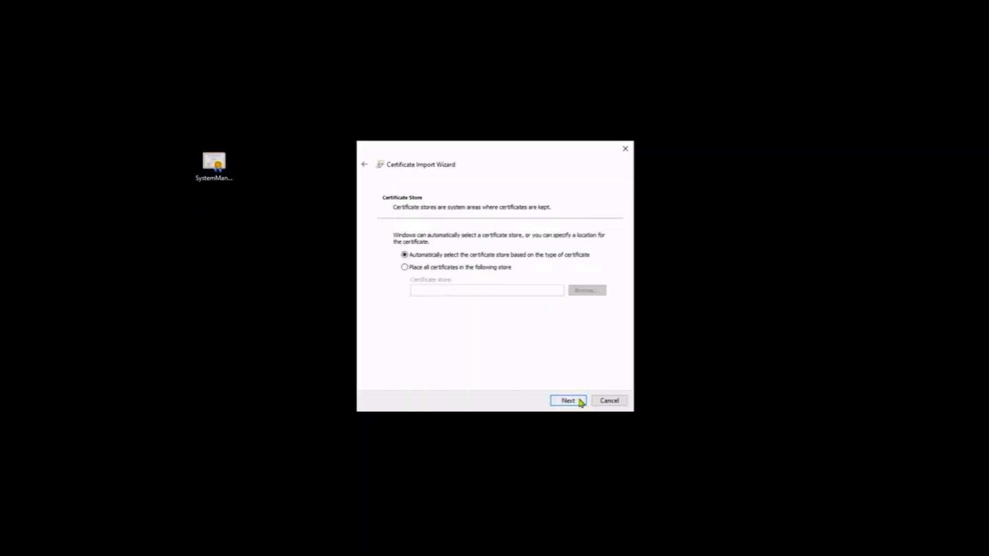
left_click(467, 267)
left_click(587, 290)
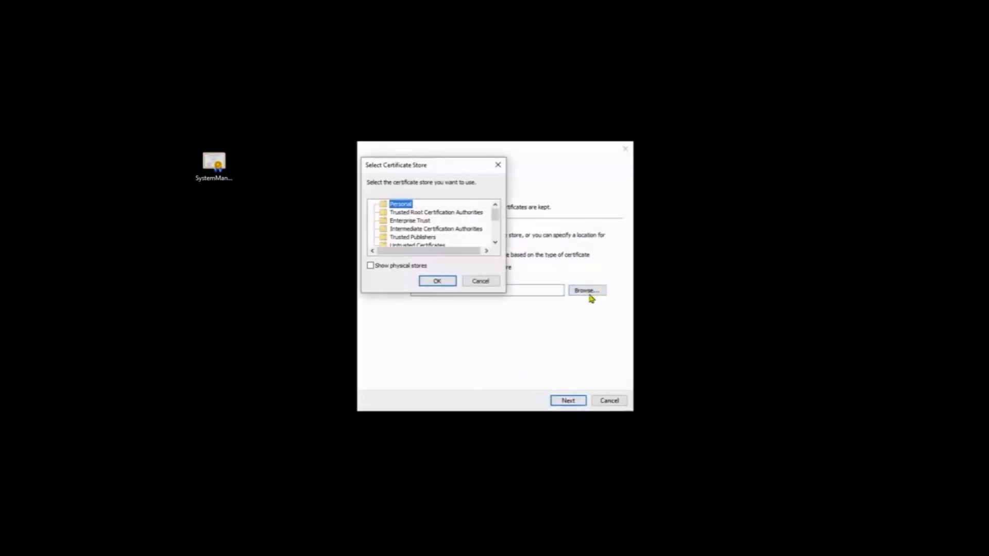
left_click(418, 212)
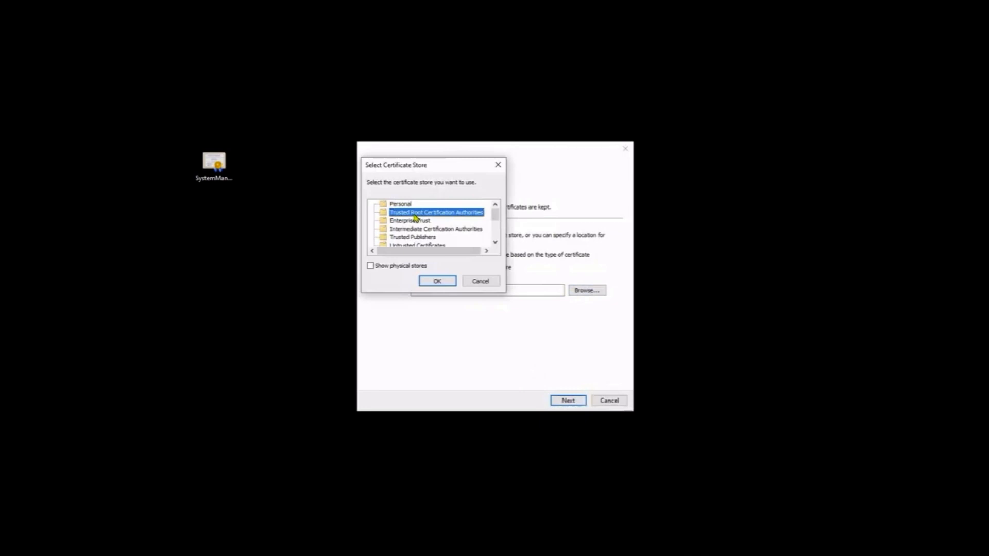
left_click(435, 282)
left_click(567, 402)
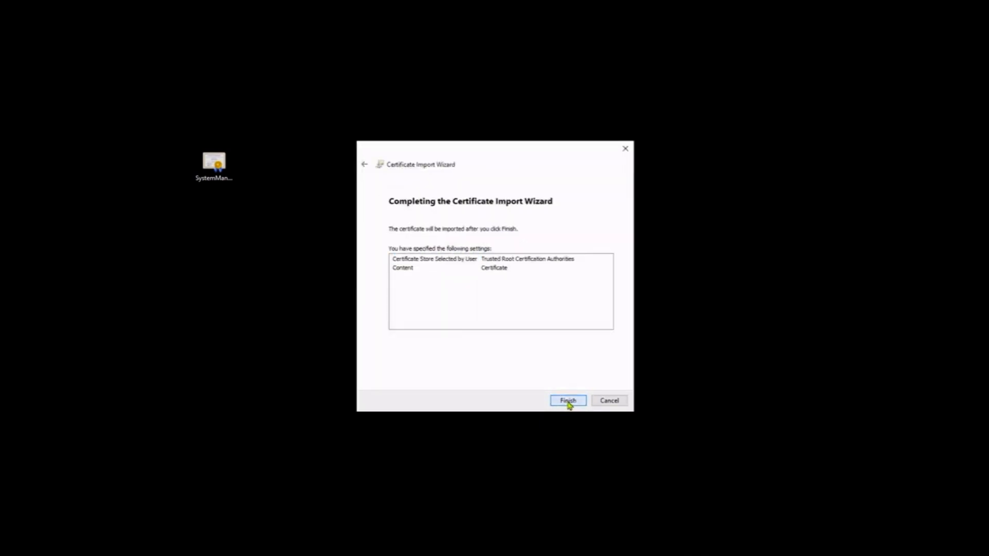
left_click(568, 401)
left_click(535, 380)
left_click(536, 323)
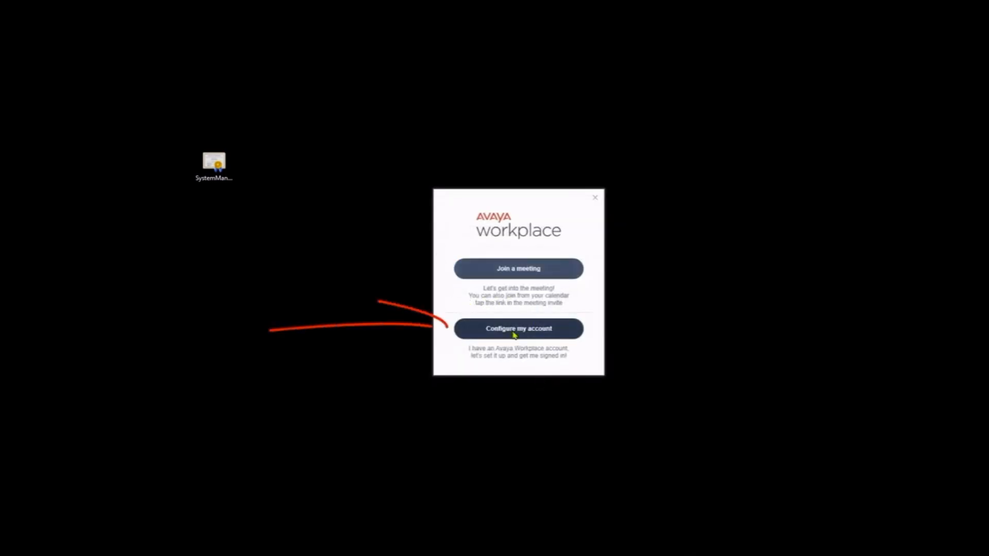
Configure Avaya Workplace manually and save extension 1973 with its password
left_click(514, 335)
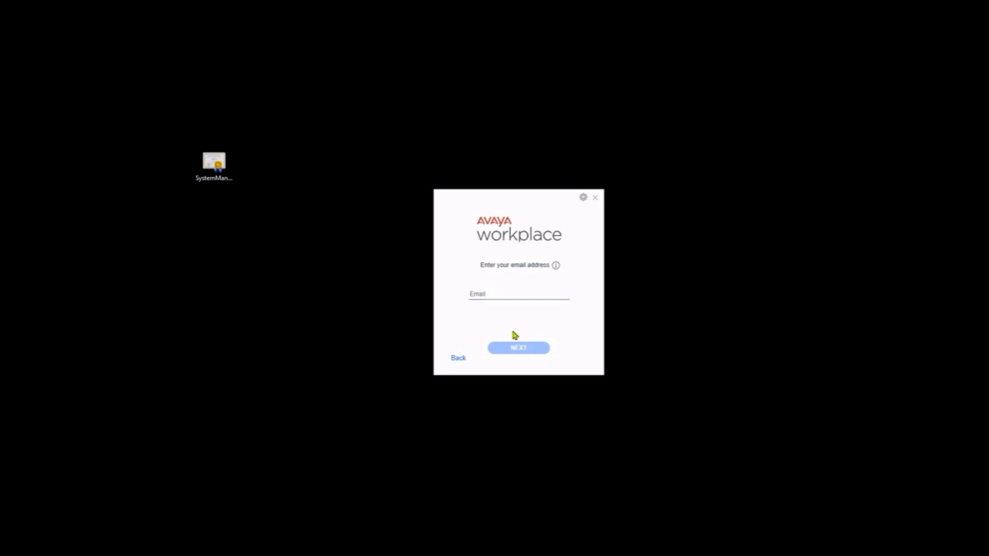
left_click(584, 199)
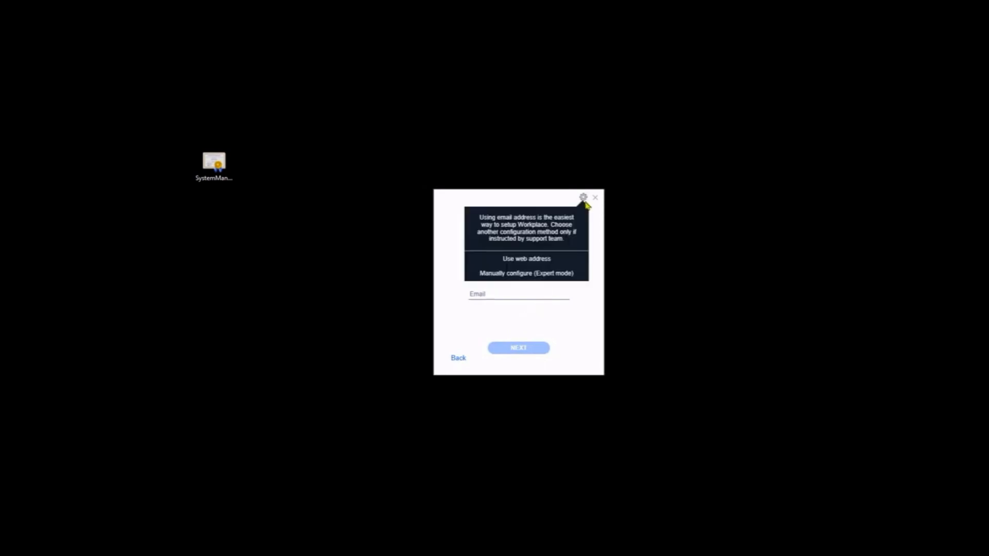
left_click(565, 274)
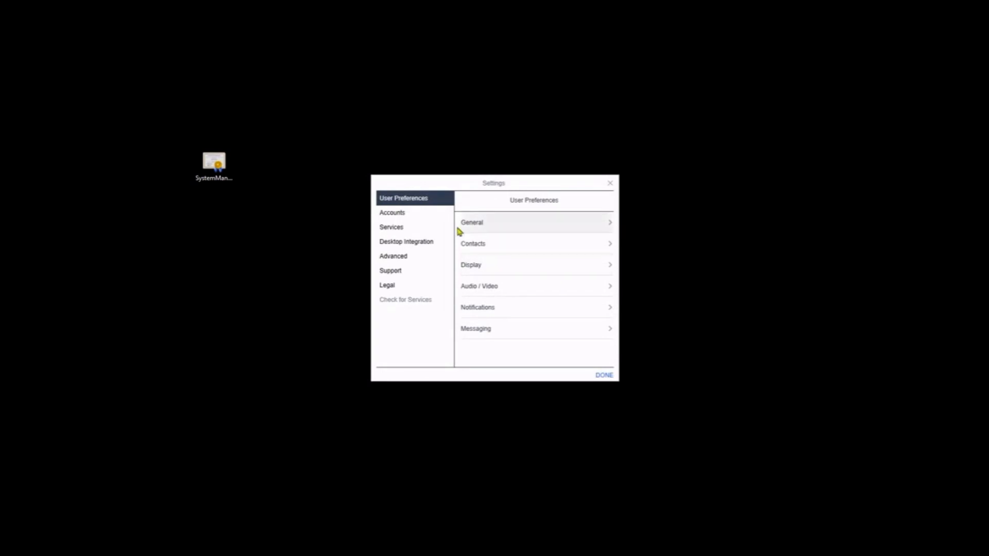
left_click(432, 217)
left_click(481, 240)
type("1973")
key("Tab")
type("••••••")
left_click(558, 269)
Set Phone Service server 10.0.1.15 and domain labwarzone.com, then save and restart
left_click(410, 231)
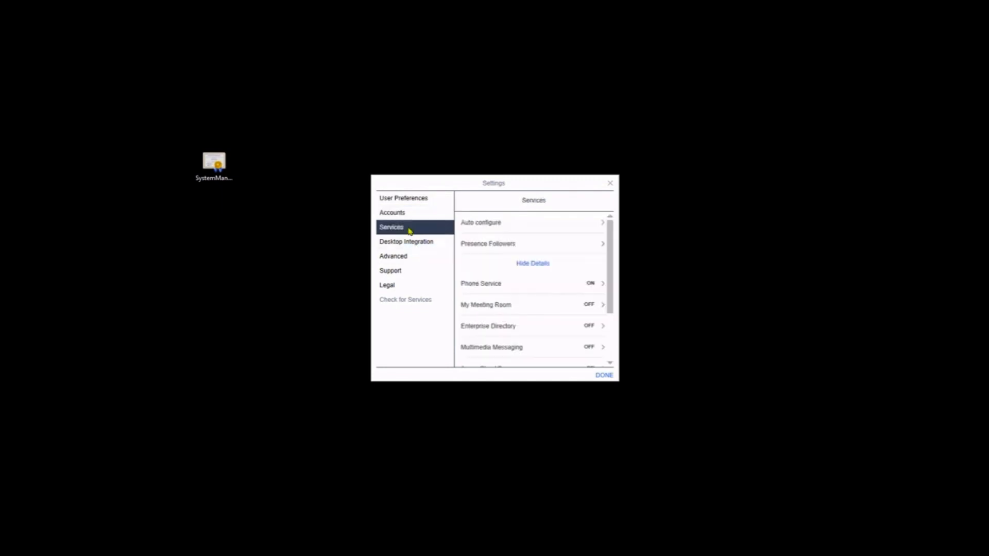
left_click(599, 287)
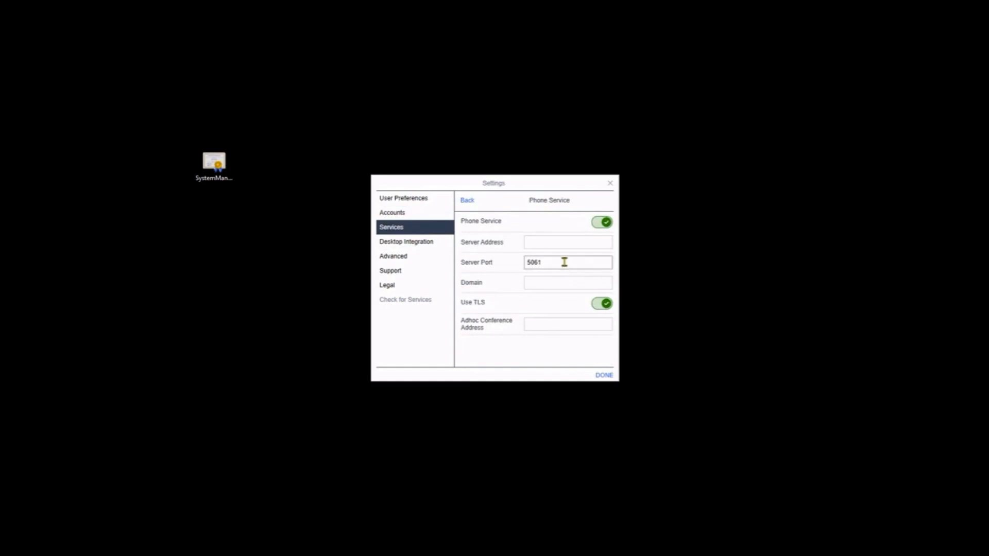
left_click(551, 243)
type("10.0.1.15")
key("Tab")
key("Tab")
type("labwarzone.com")
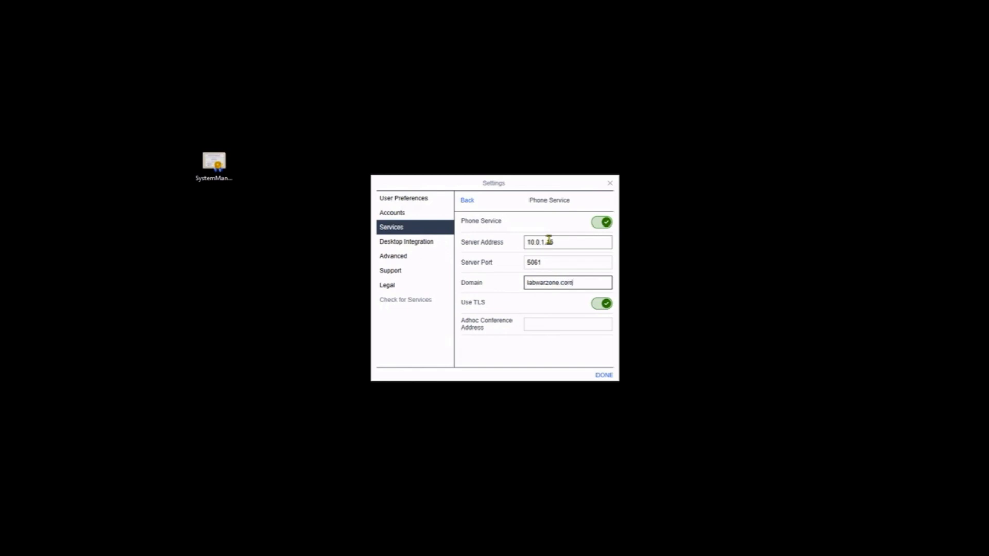
left_click(605, 376)
left_click(494, 305)
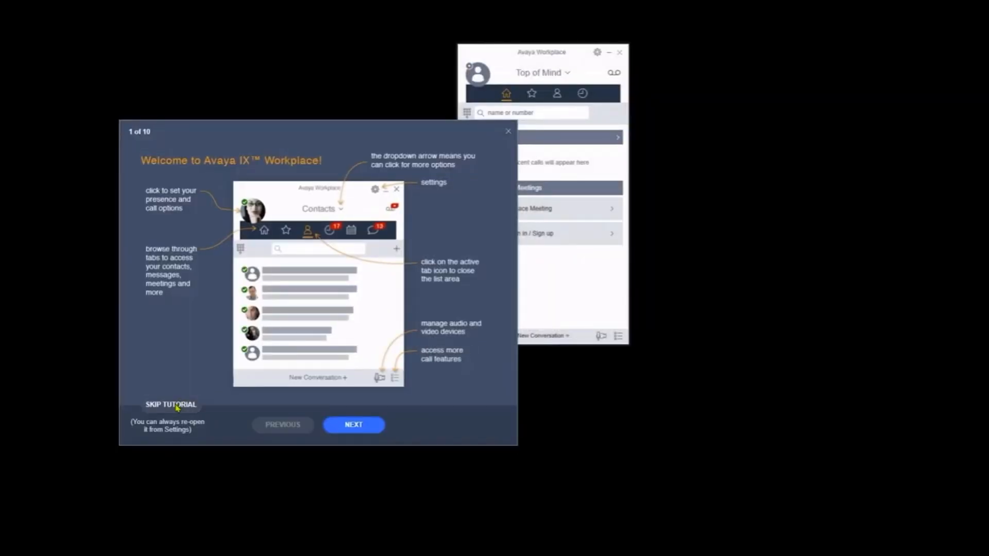
Skip the tutorial, allow Avaya Workplace through the Windows firewall, and end the call
left_click(175, 406)
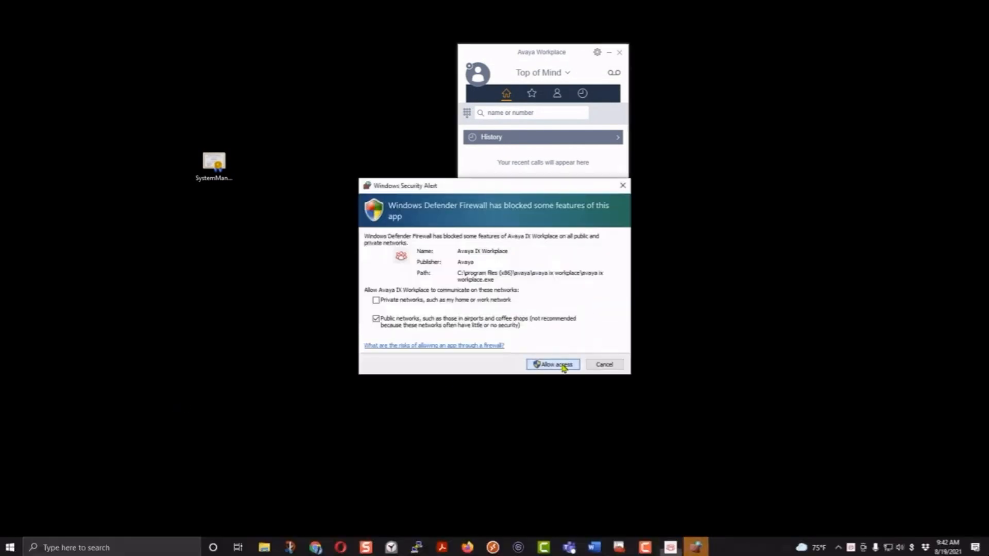
left_click(564, 366)
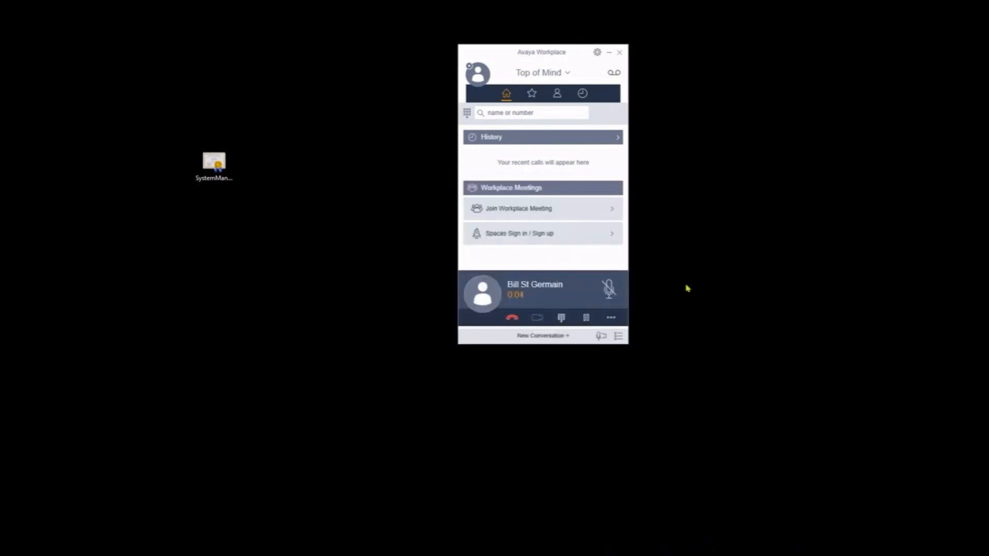
left_click(512, 319)
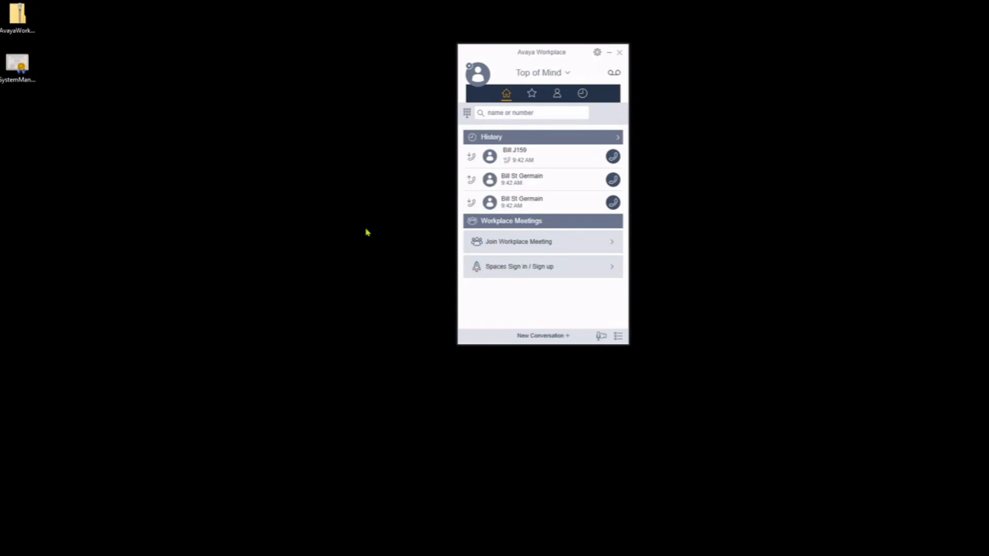
Reset the application from Support settings, clearing the existing configuration
left_click(597, 52)
left_click(430, 272)
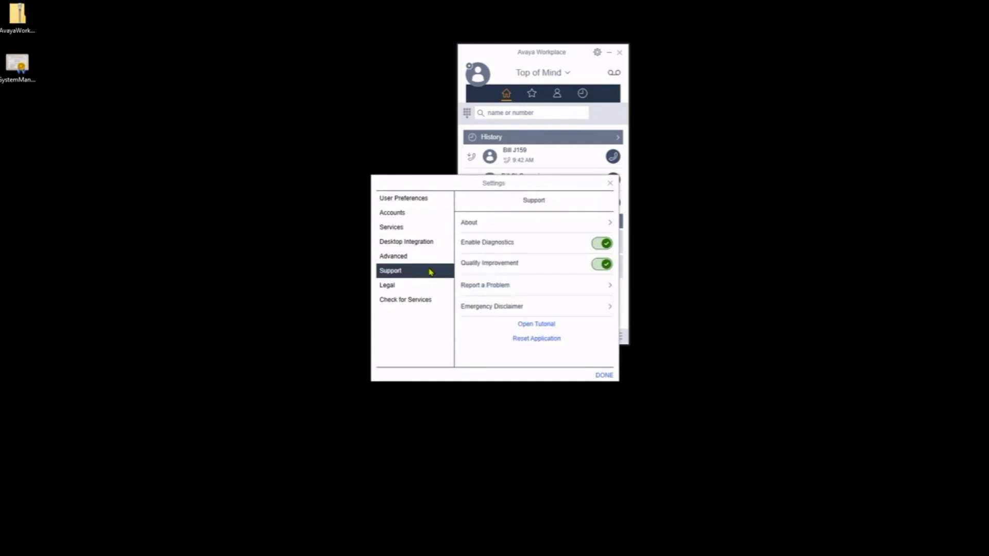
left_click(550, 340)
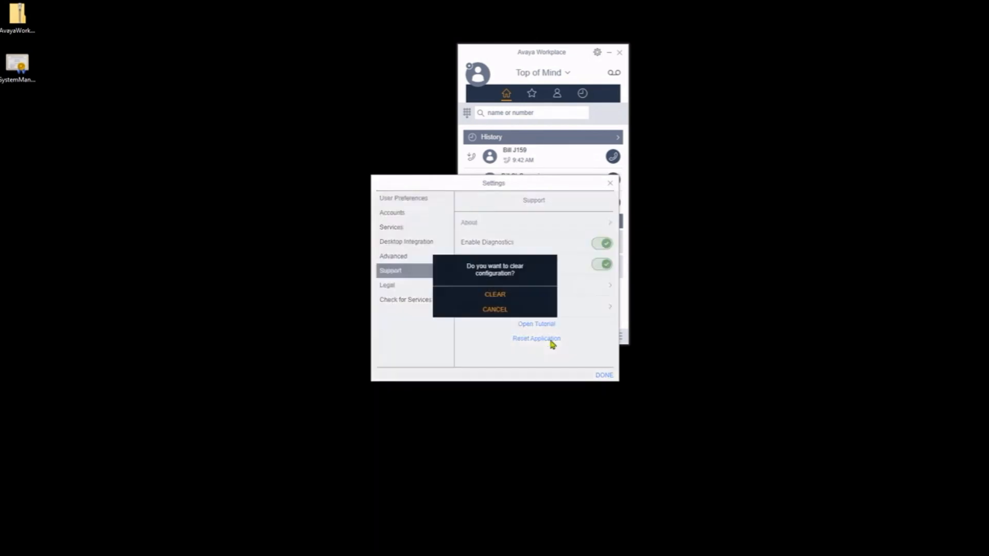
left_click(507, 296)
Configure the client from the ixwconf.txt web address on 10.0.1.4
left_click(526, 318)
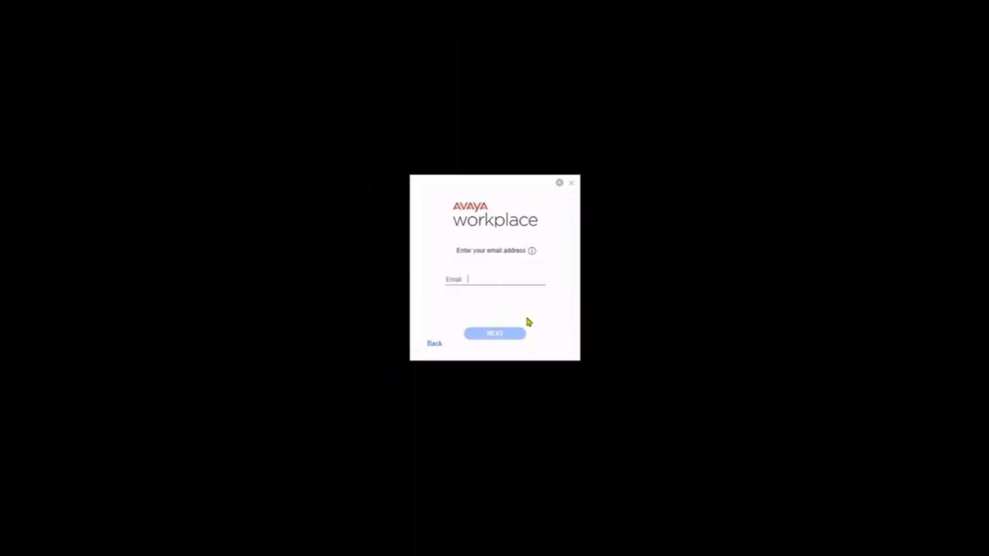
left_click(560, 184)
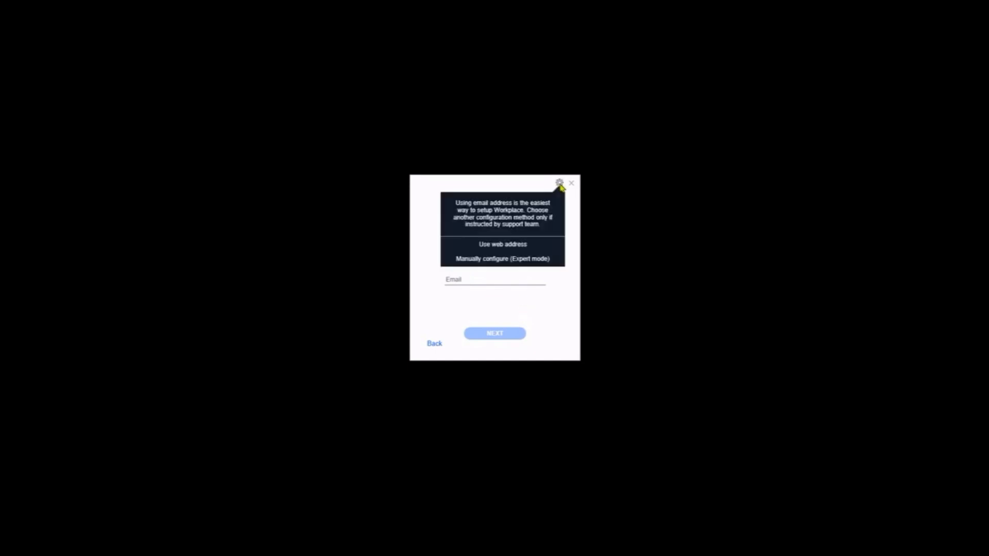
left_click(534, 250)
left_click(470, 276)
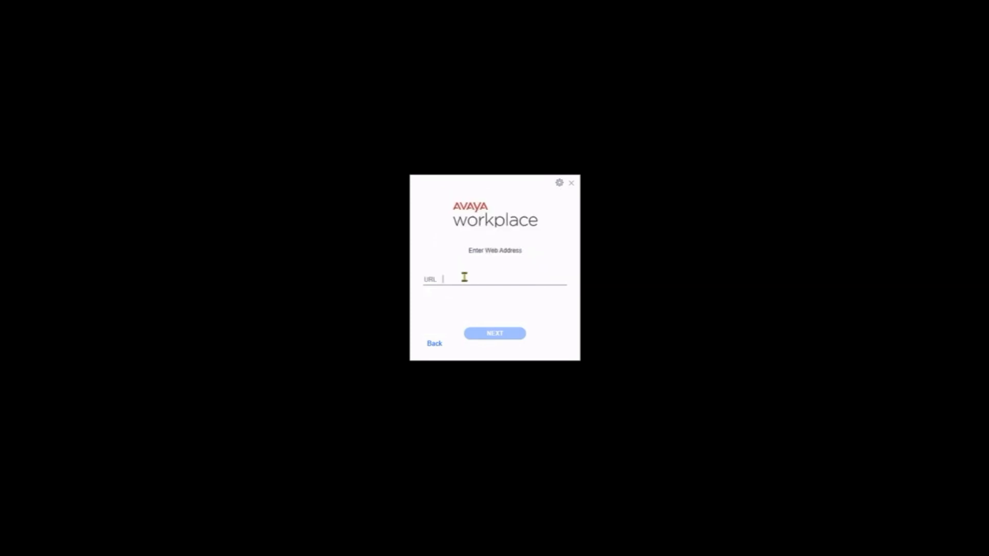
type("http://10.0.1.4/oxw/")
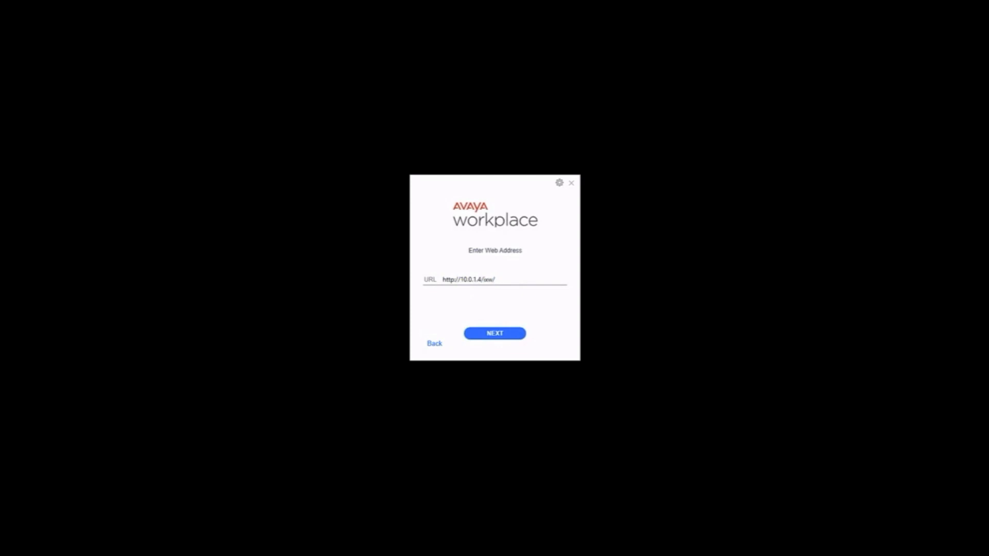
type("wconf.txt")
left_click(500, 335)
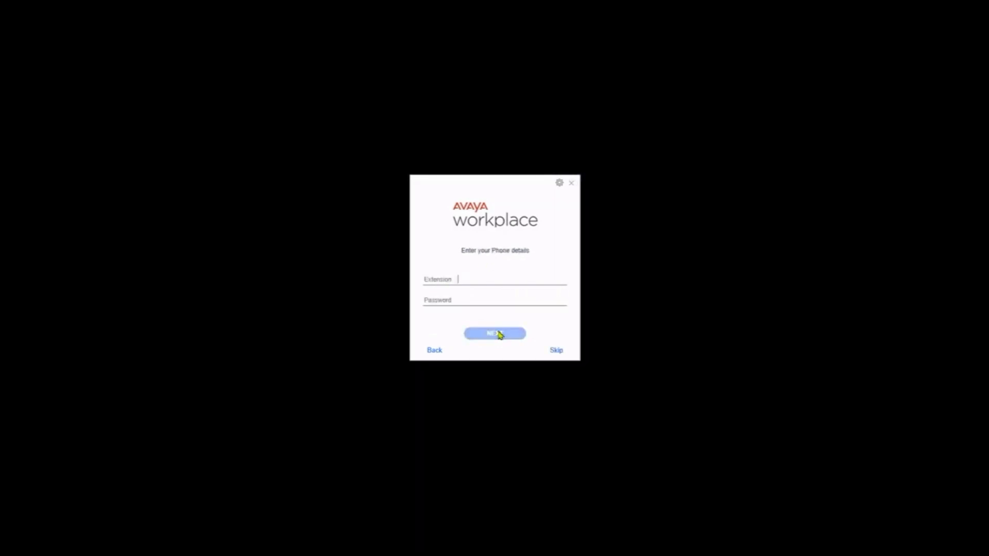
Sign in as extension 1971 with its password, skip the tutorial, then answer and end the test call
left_click(462, 276)
type("1971")
key("Tab")
type("••••••••")
left_click(512, 335)
left_click(103, 337)
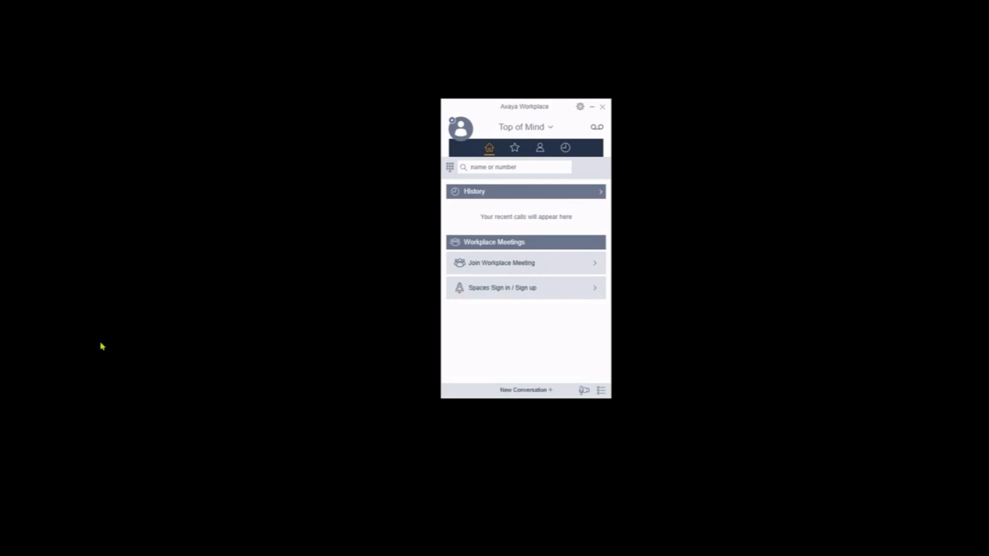
left_click(903, 536)
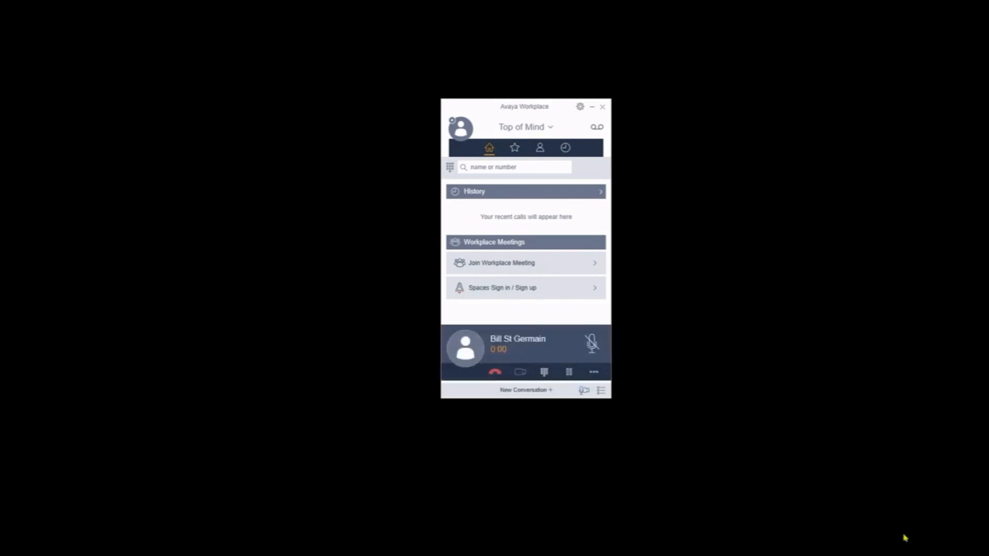
left_click(496, 373)
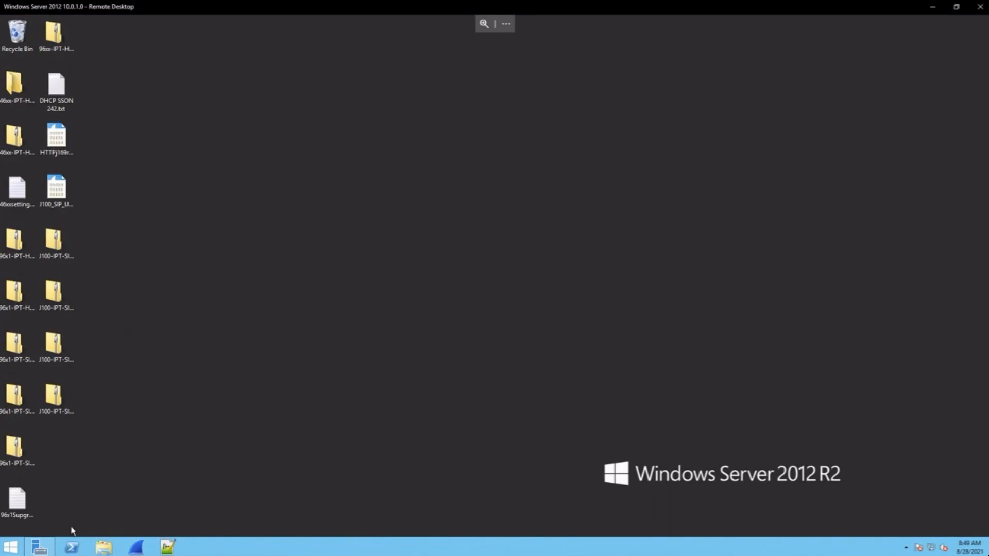
Open C:\inetpub\wwwroot\ixw\ixwconf.txt in Notepad to review its settings
left_click(105, 549)
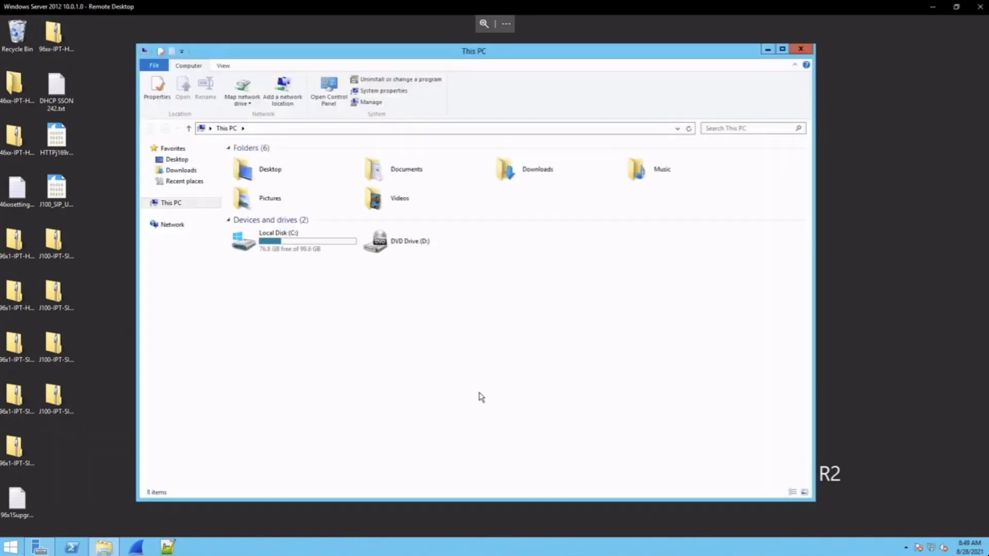
double_click(282, 247)
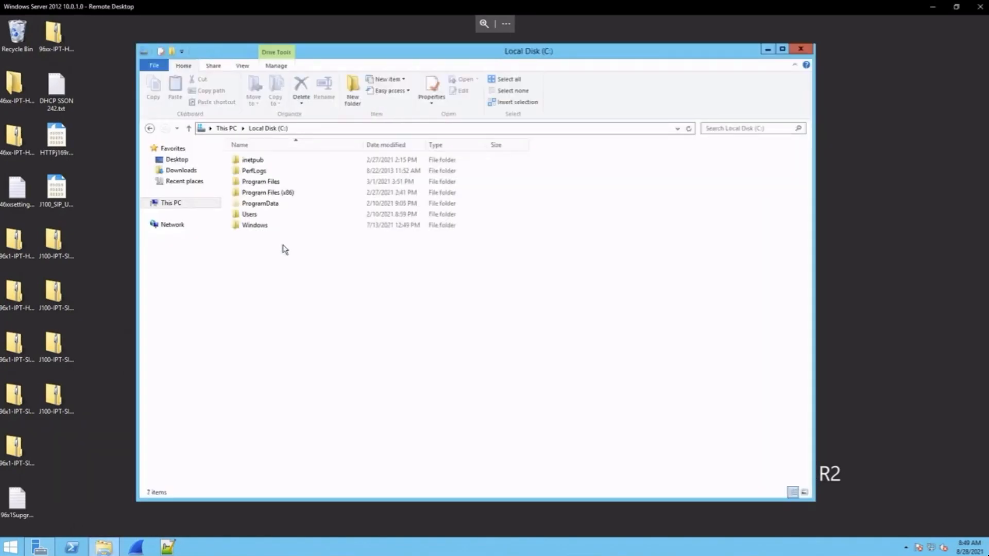
double_click(269, 160)
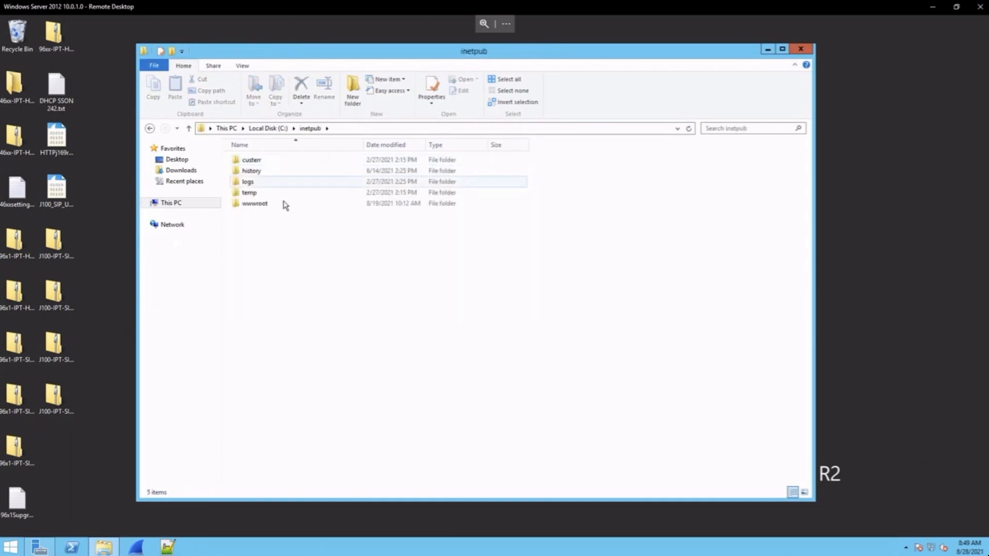
double_click(287, 206)
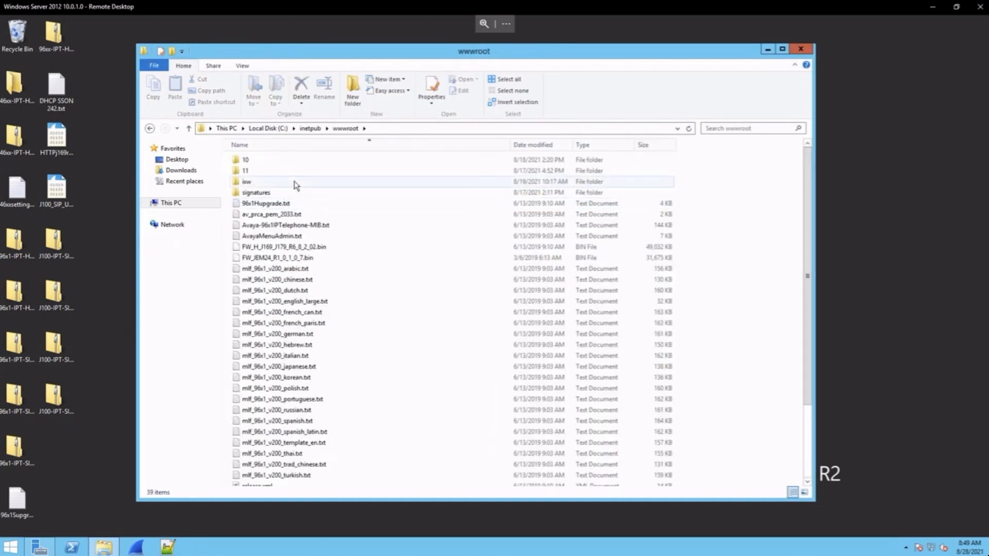
double_click(296, 185)
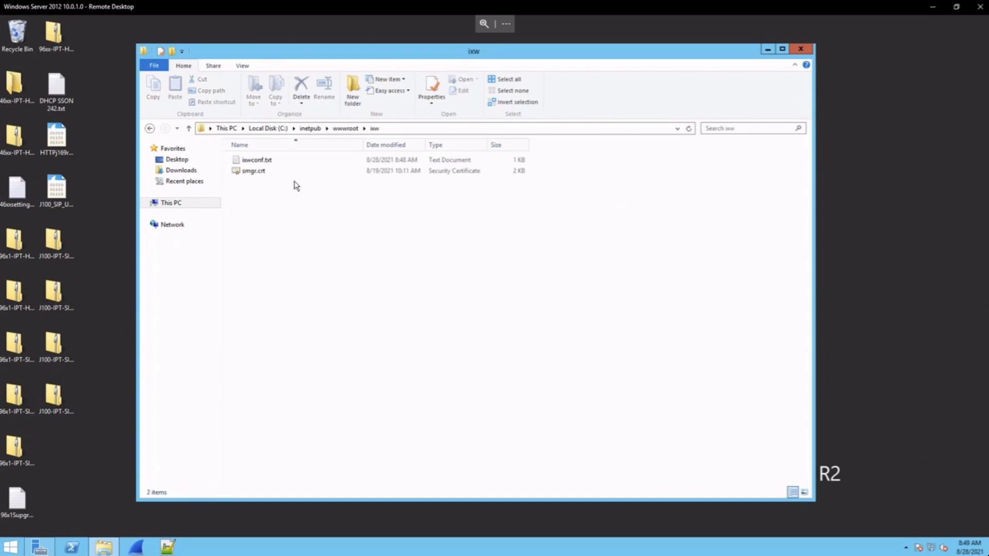
double_click(301, 163)
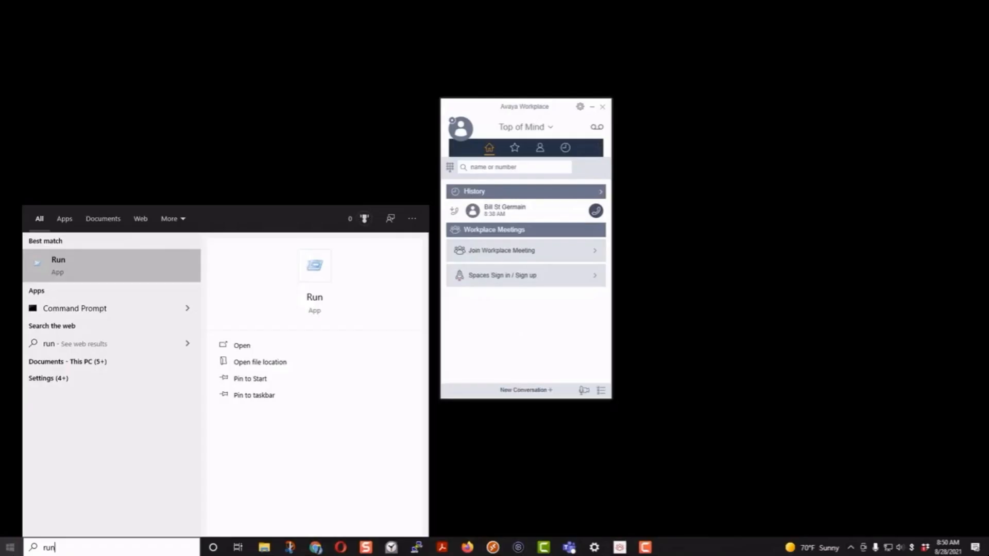
key("Return")
Launch certmgr.msc and list the Trusted Root Certification Authorities certificates
type("cer")
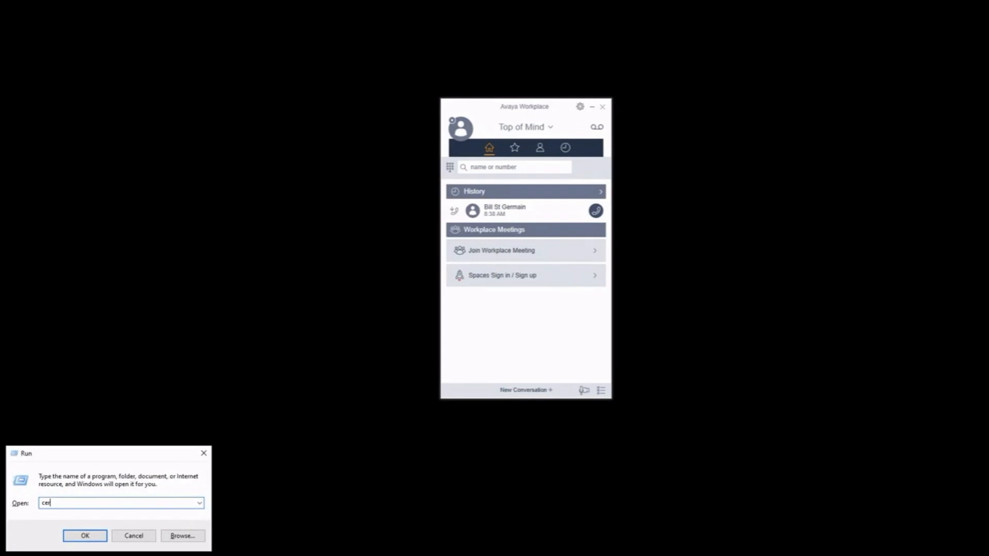
type("tmgr.msc")
key("Return")
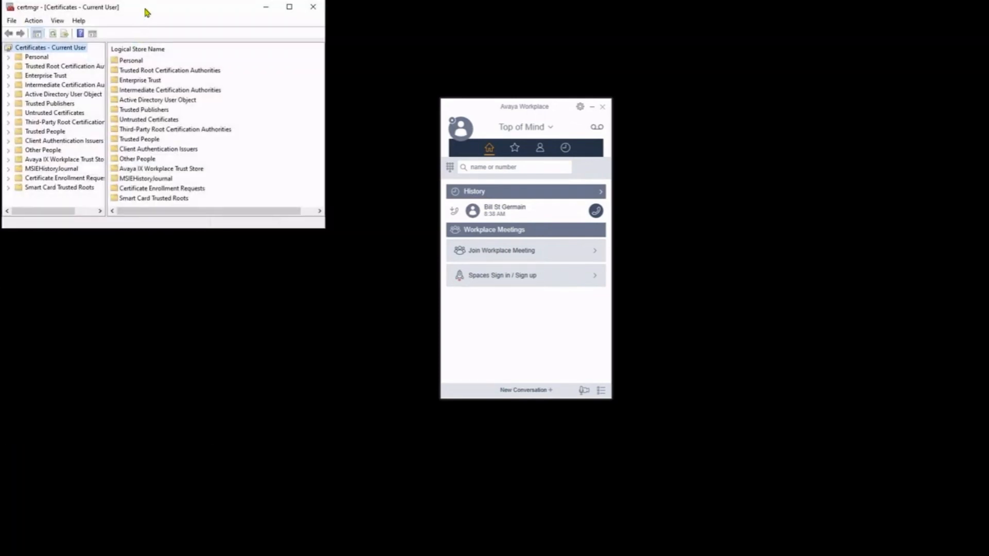
left_click_drag(145, 12, 395, 147)
left_click_drag(572, 366, 822, 439)
left_click_drag(436, 363, 496, 364)
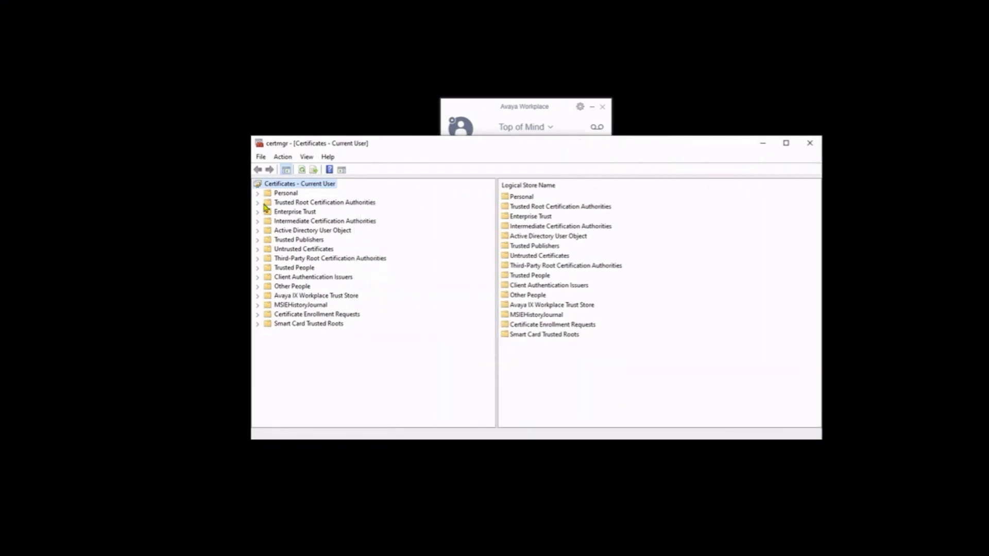
left_click(258, 203)
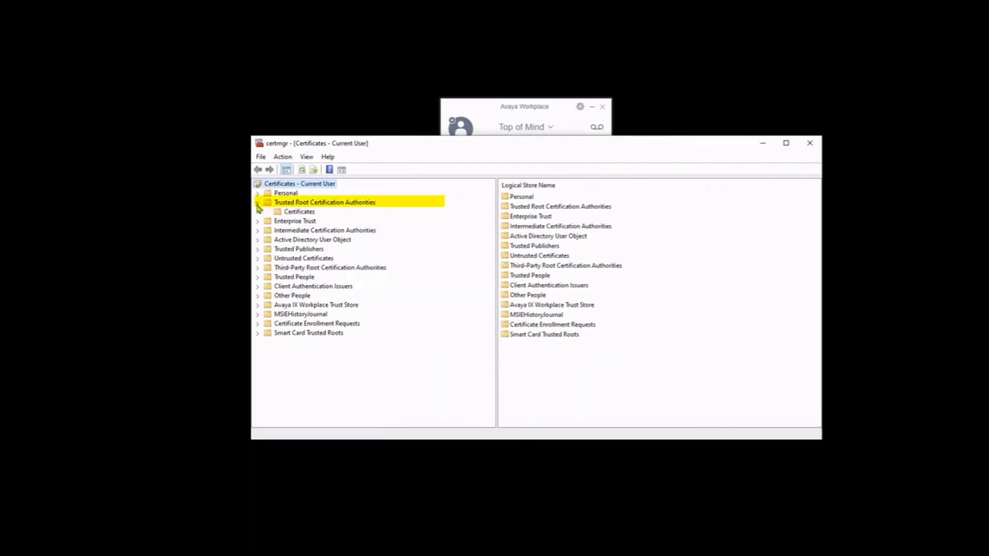
left_click(308, 213)
Maximise the certificate manager and list the Avaya IX Workplace Trust Store certificates
left_click(794, 143)
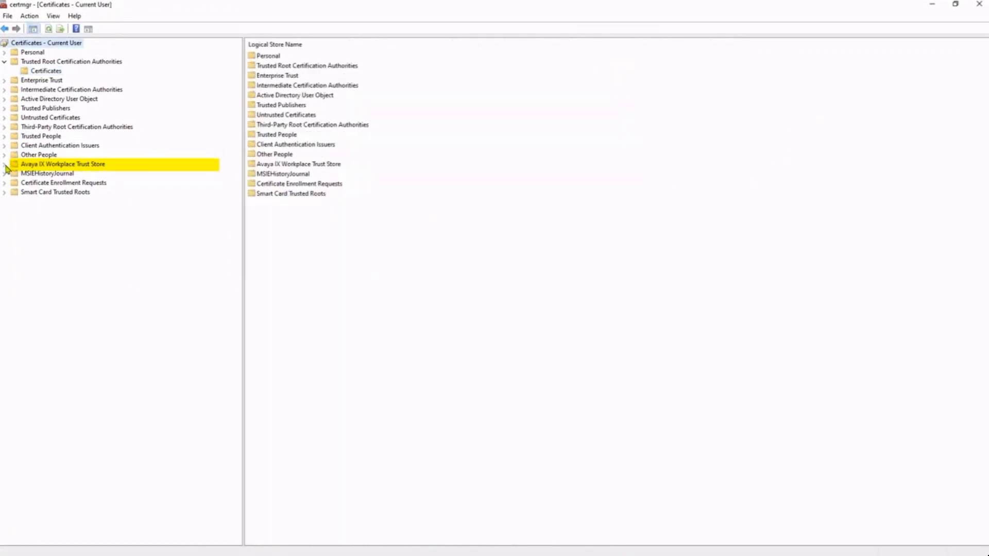
left_click(5, 165)
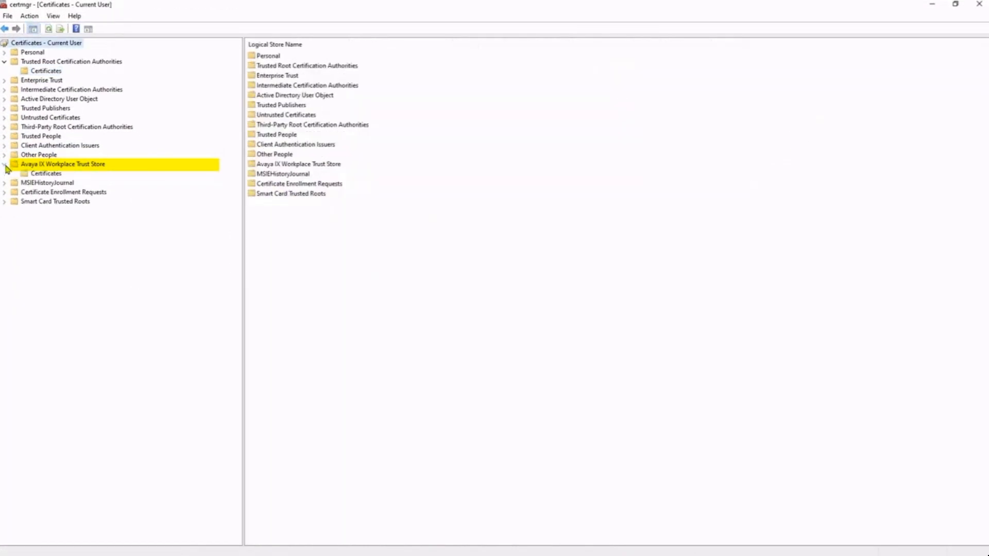
left_click(50, 174)
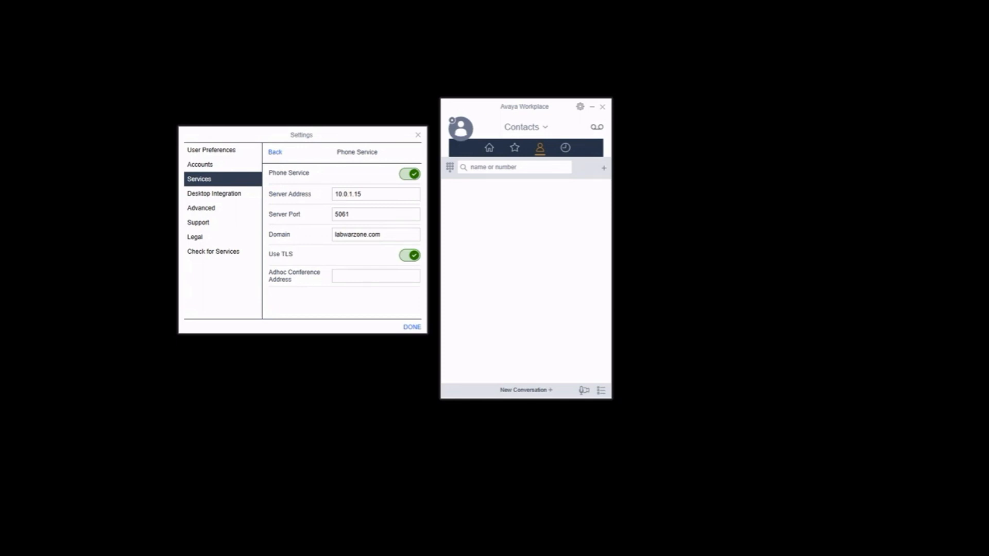
Check User Registrations on the Session Manager dashboard for extension 1973 from 10.0.1.30
left_click(247, 60)
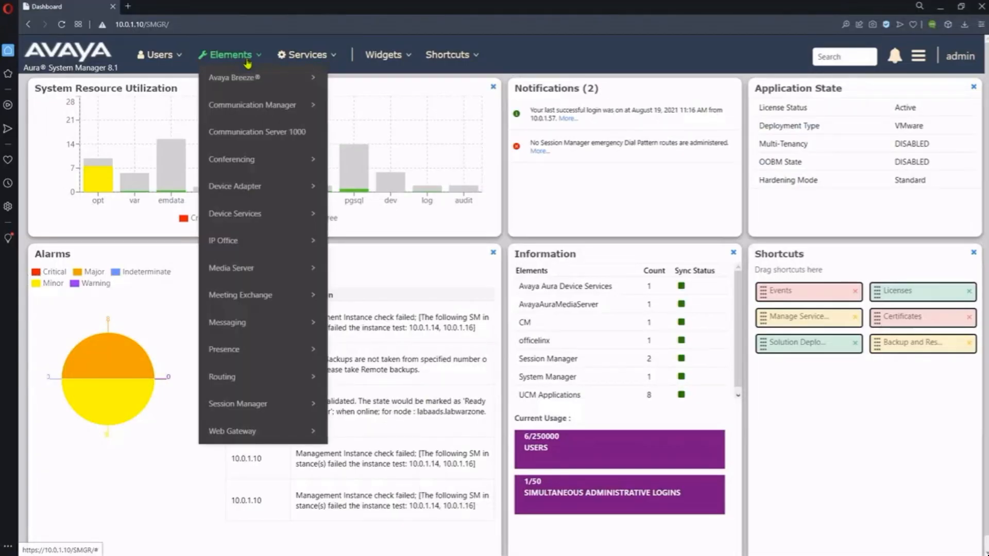
mouse_move(282, 409)
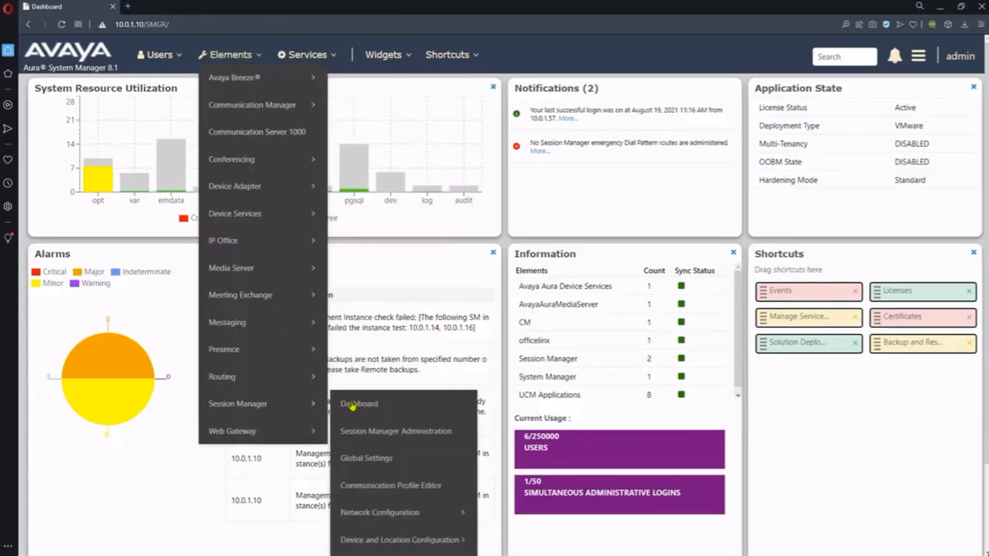
left_click(338, 406)
scroll(112, 358, "down", 2)
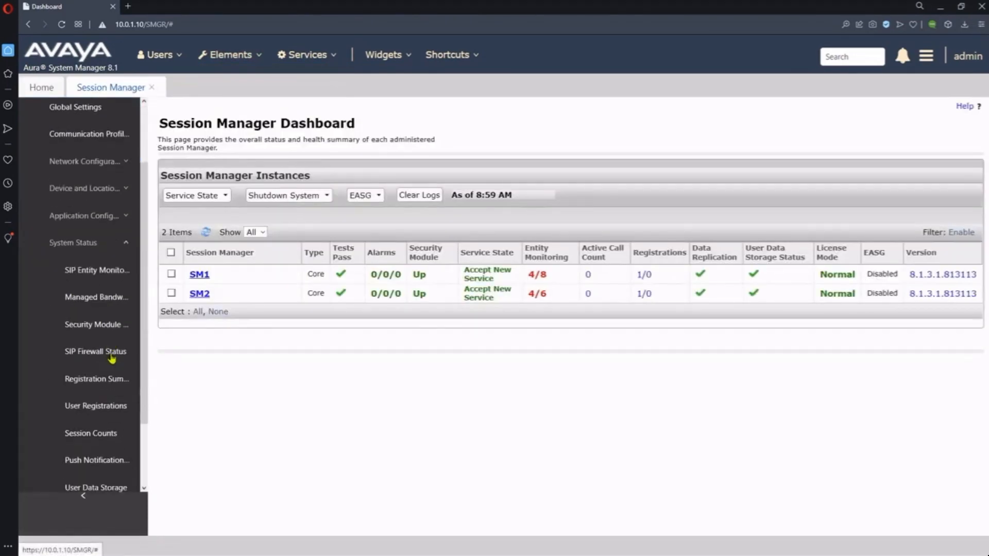
scroll(112, 359, "down", 3)
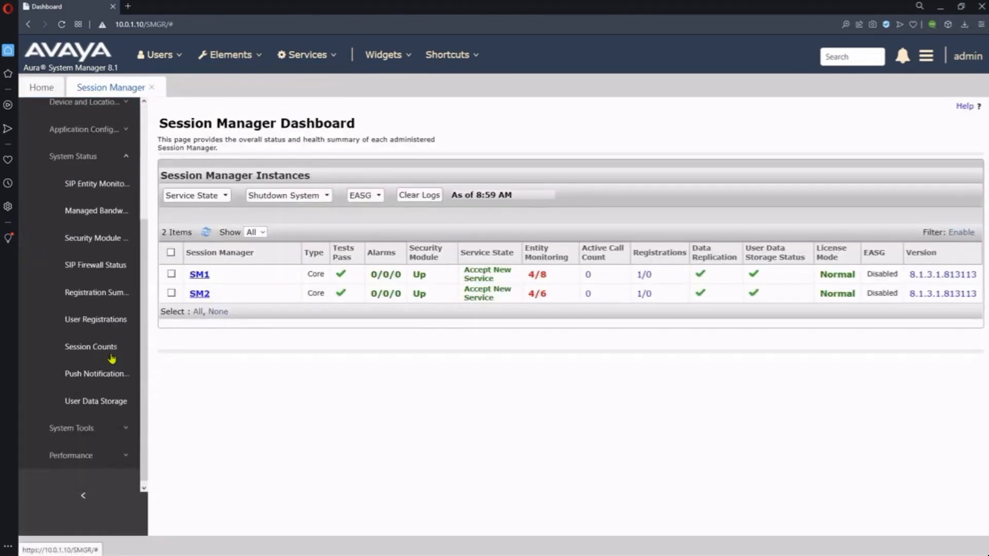
left_click(110, 321)
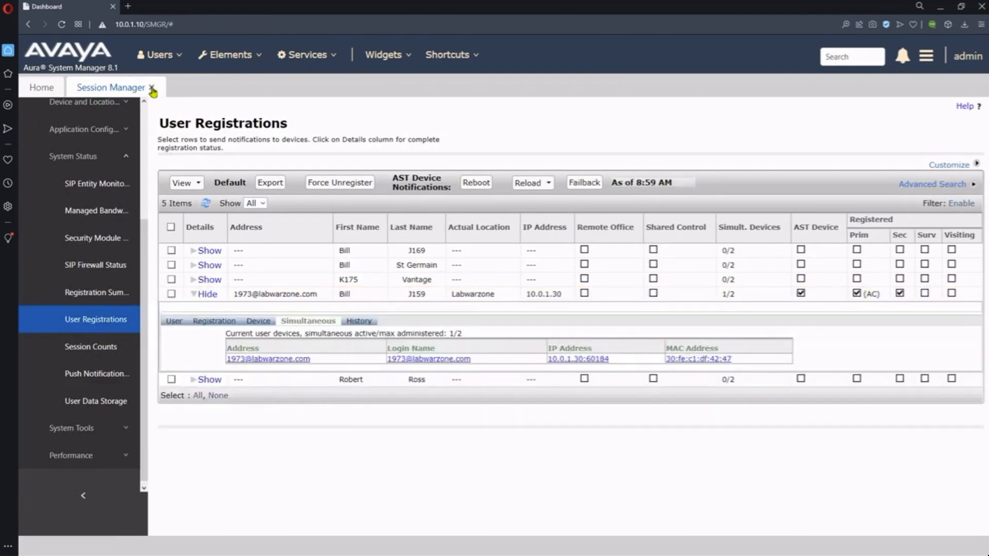
Review user 1973's Session Manager profile with SM1 primary and SM2 secondary, then close the tab
left_click(152, 89)
left_click(158, 55)
mouse_move(209, 124)
left_click(329, 158)
left_click(202, 220)
left_click(200, 162)
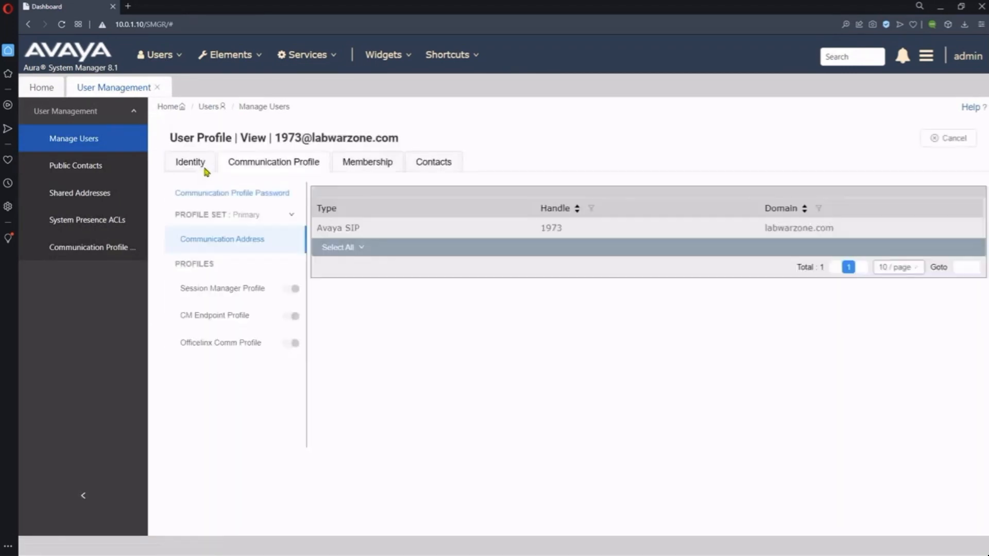
left_click(232, 290)
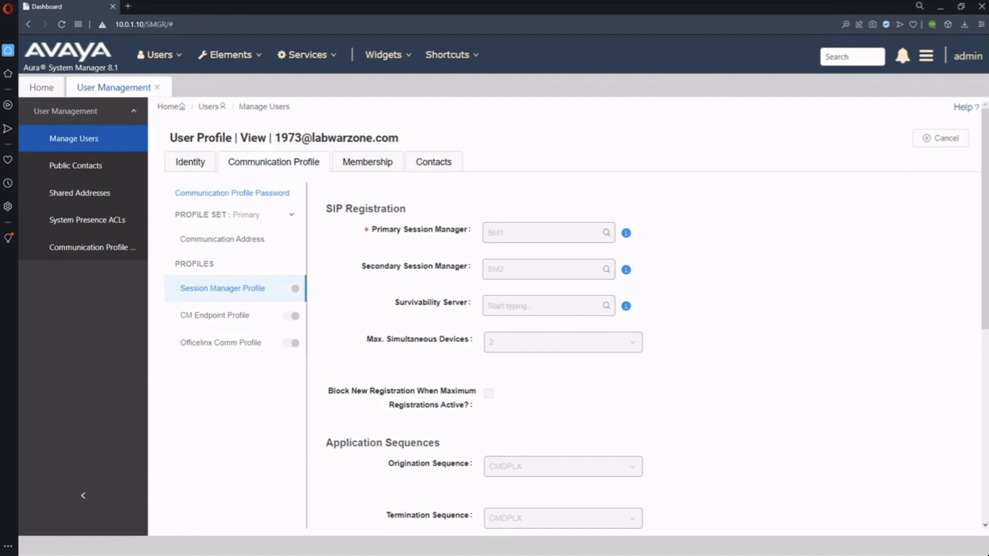
left_click(157, 87)
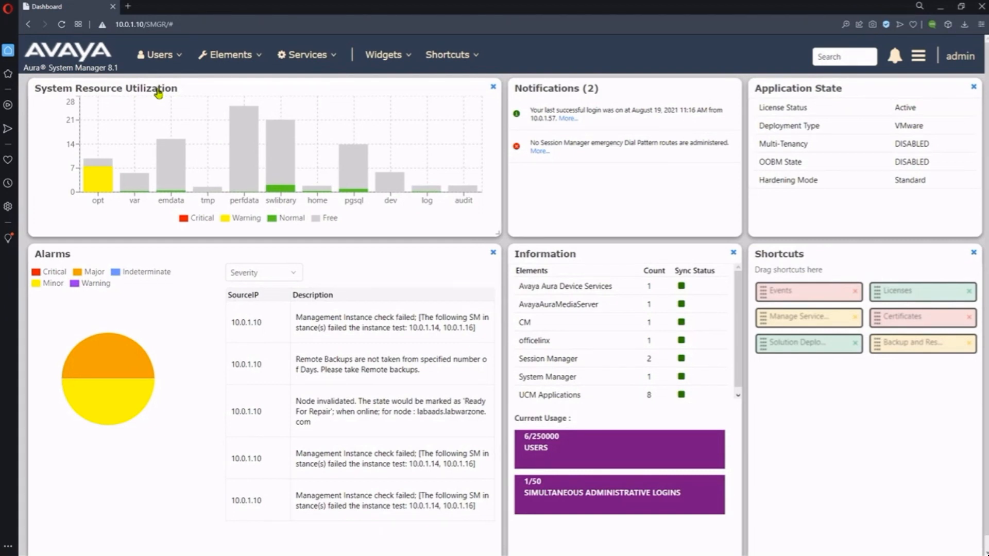
Open SM1 in Session Manager Administration and copy its management address 10.0.1.14
left_click(230, 54)
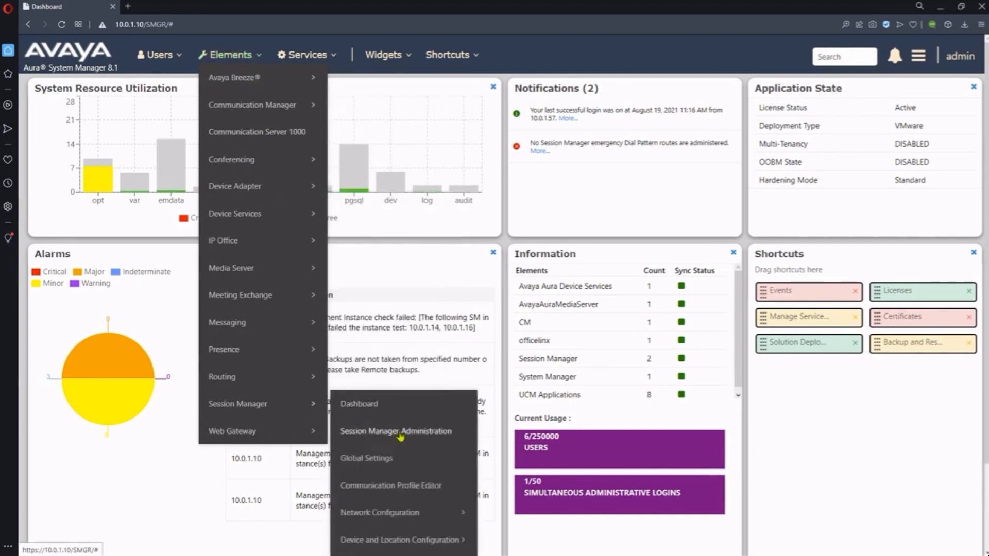
left_click(401, 436)
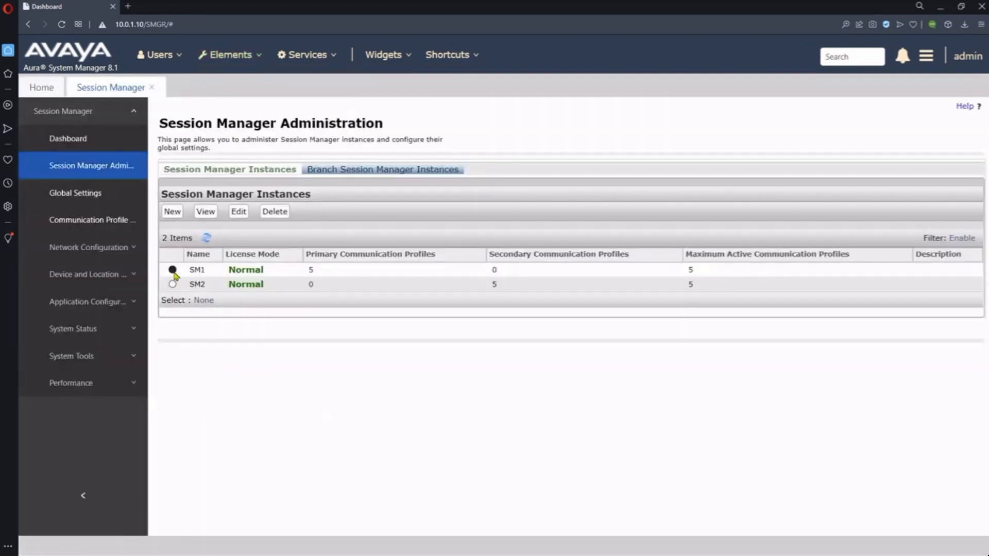
left_click(174, 271)
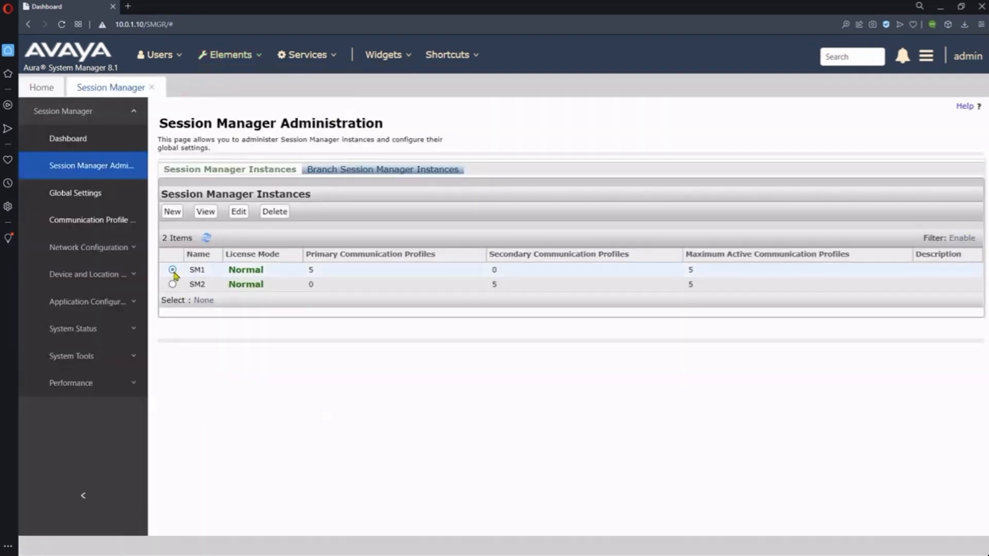
left_click(207, 214)
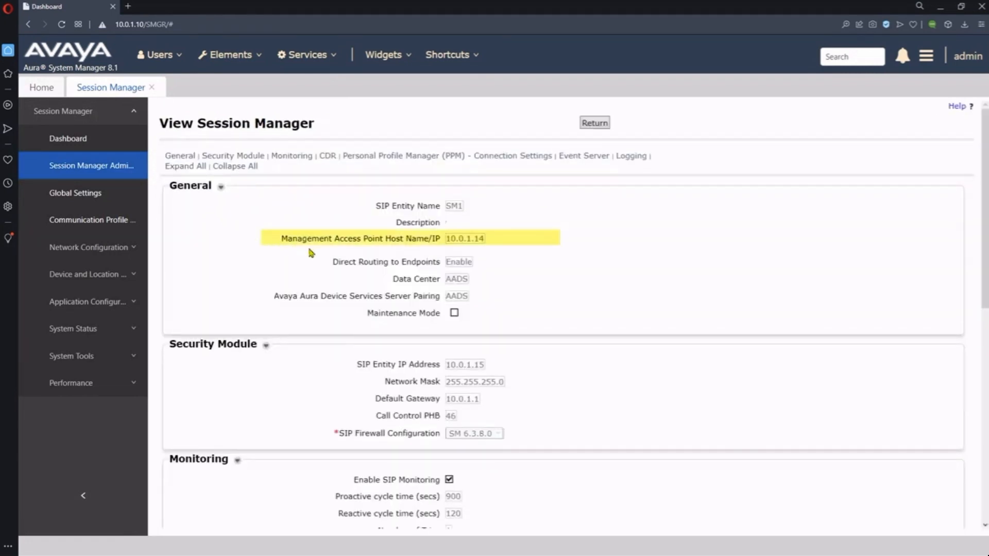
left_click_drag(483, 239, 447, 239)
right_click(451, 240)
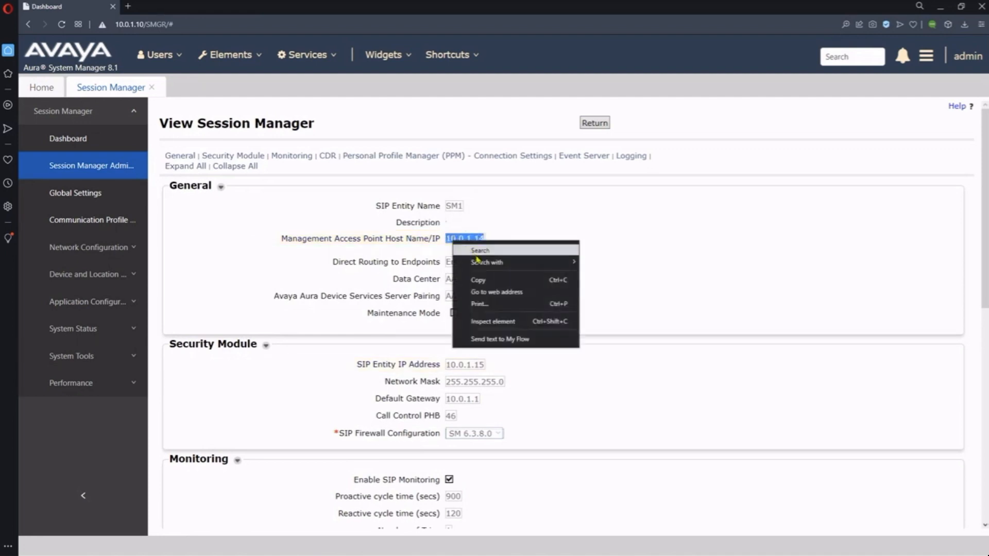
left_click(481, 280)
Connect PuTTY's saved session to host 10.0.1.14 and log in with the account credentials
key("super")
left_click(266, 526)
left_click(510, 301)
left_click(583, 290)
left_click_drag(494, 225, 403, 237)
key("ctrl+v")
key("Return")
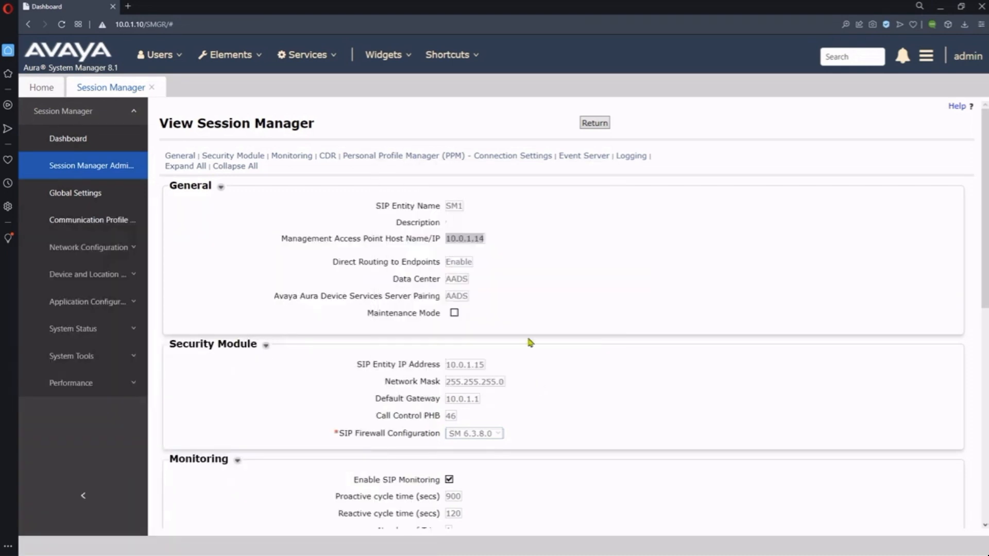
type("cust")
key("Return")
key("Return")
type("clear")
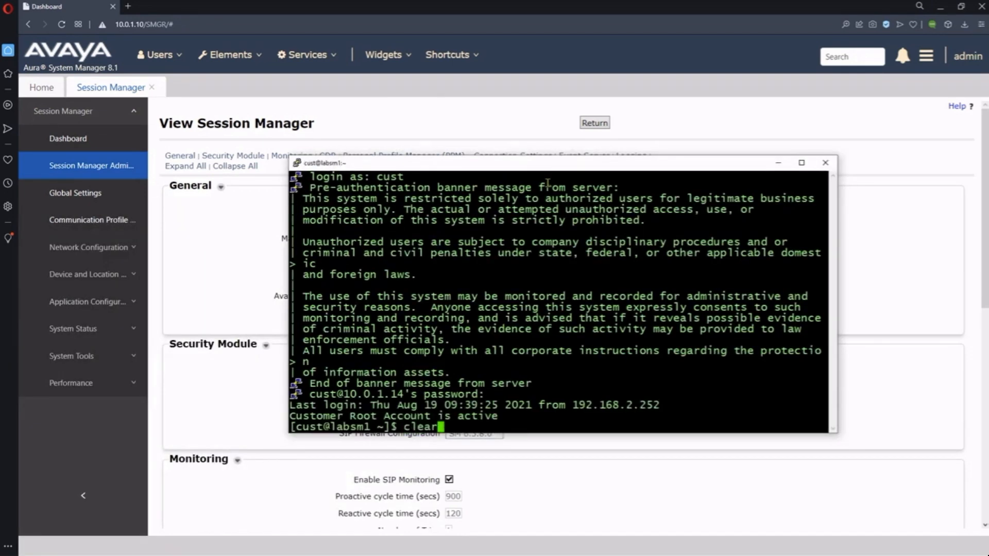
Run traceSM maximized and start a capture with PPM messages included
key("Return")
type("traceSM")
key("Return")
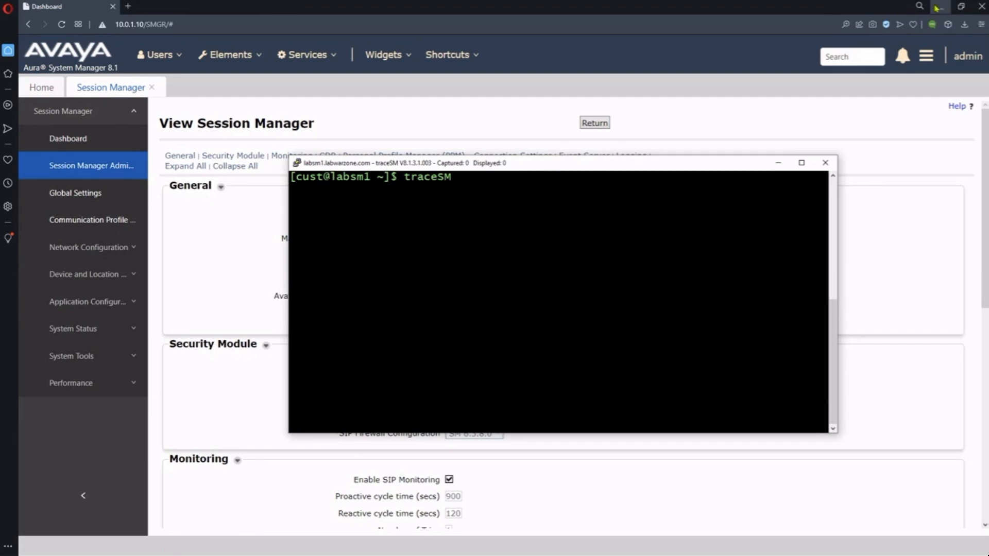
left_click(803, 164)
key("s")
key("Up")
key("Up")
key("space")
key("Down")
key("Down")
key("Down")
key("Tab")
key("Return")
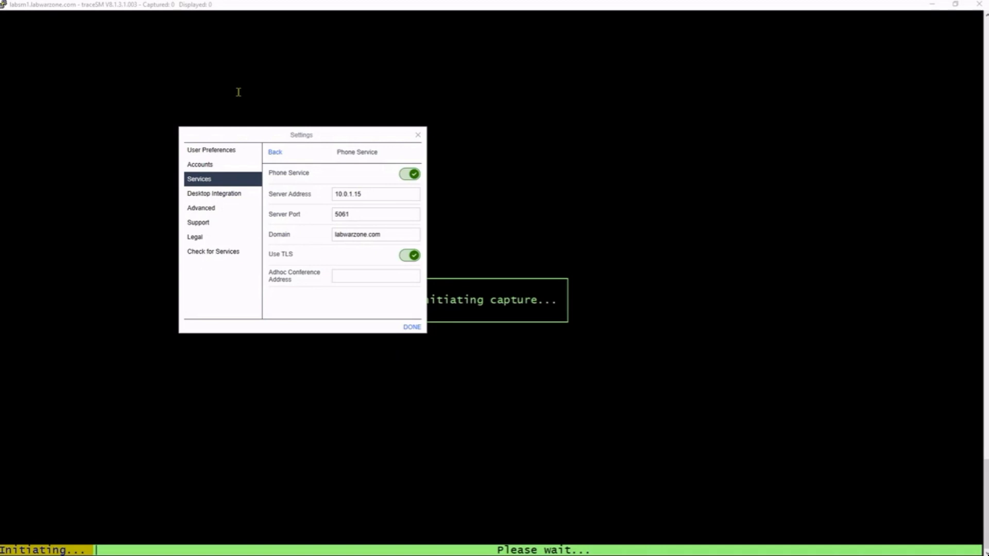
Reset Avaya Workplace, configure it from the 46xxsettings.txt web address, and sign in with the extension and password
left_click(198, 222)
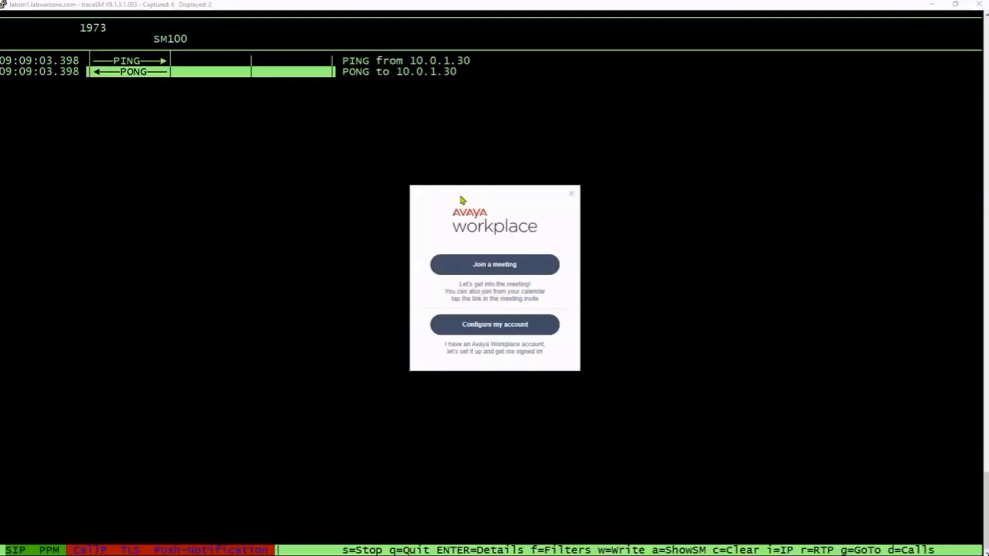
left_click(494, 415)
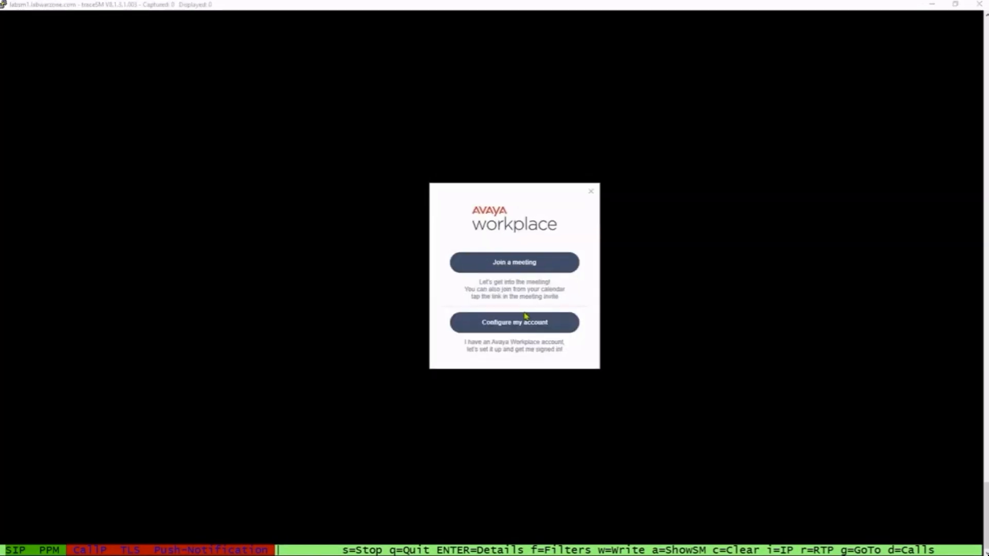
left_click(523, 320)
left_click(538, 254)
type("46xxsettings.txt")
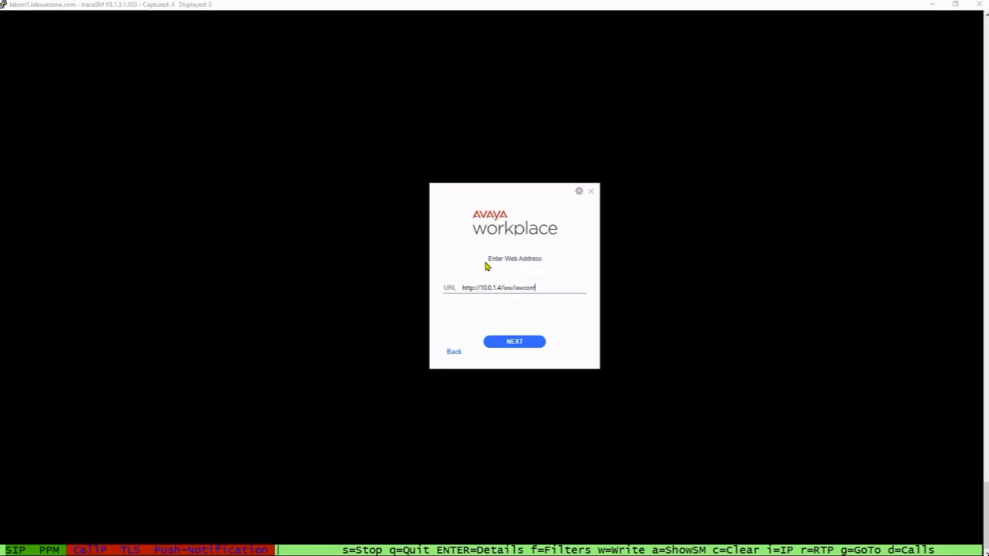
left_click(518, 340)
type("1001")
key("Tab")
type("1234")
left_click(525, 342)
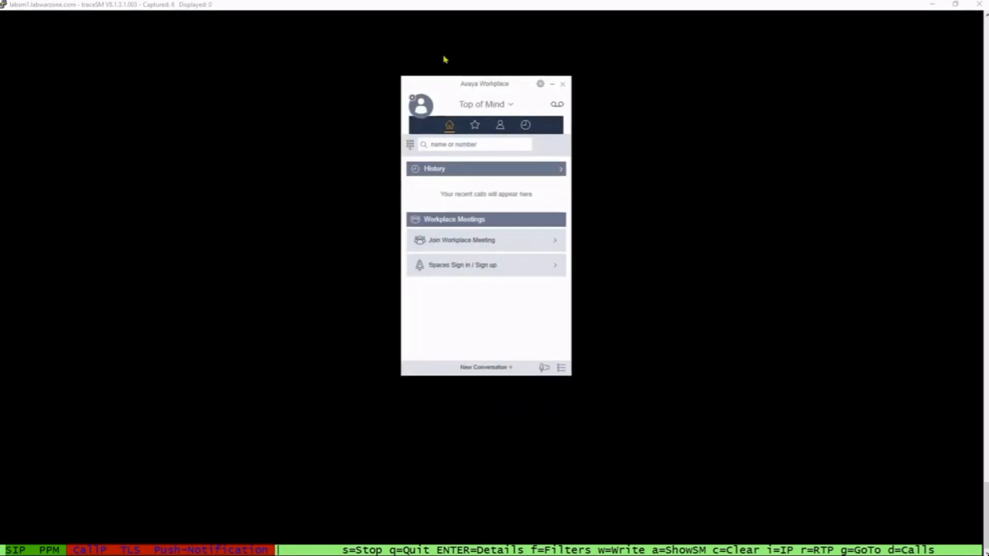
left_click(462, 63)
View the getHomeCapabilities request details in the traceSM capture
key("Up")
key("Up")
key("Up")
key("Up")
key("Up")
key("Up")
key("Up")
key("Up")
key("Up")
key("Up")
key("Up")
key("Up")
key("Up")
key("Up")
key("Up")
key("Up")
key("Up")
key("Up")
key("Up")
key("Up")
key("Up")
key("Up")
key("Up")
key("Up")
key("Up")
key("Up")
key("Up")
key("Up")
key("Up")
key("Up")
key("Up")
key("Up")
key("Up")
key("Up")
key("Up")
key("Up")
key("Up")
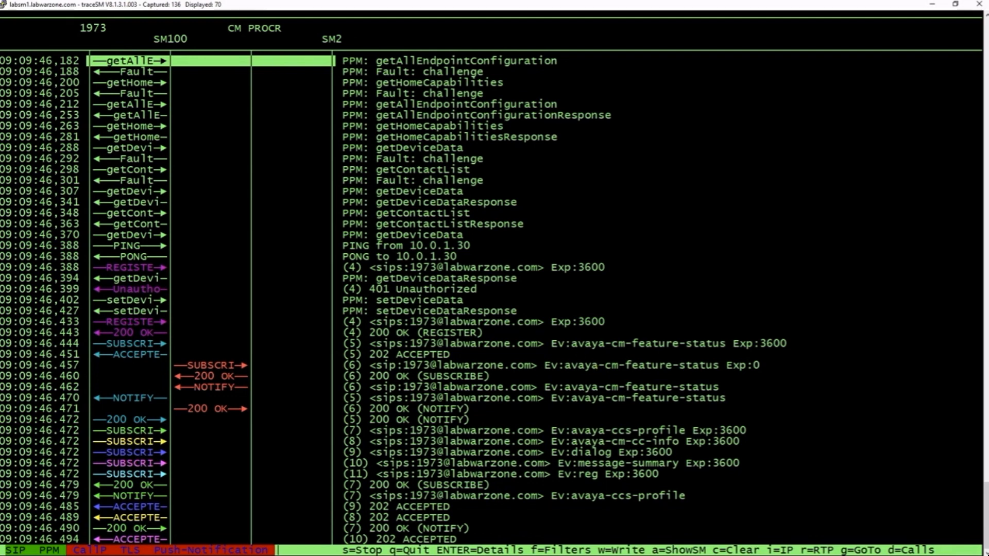
key("Down")
key("Down")
key("Down")
key("Down")
key("Down")
key("Down")
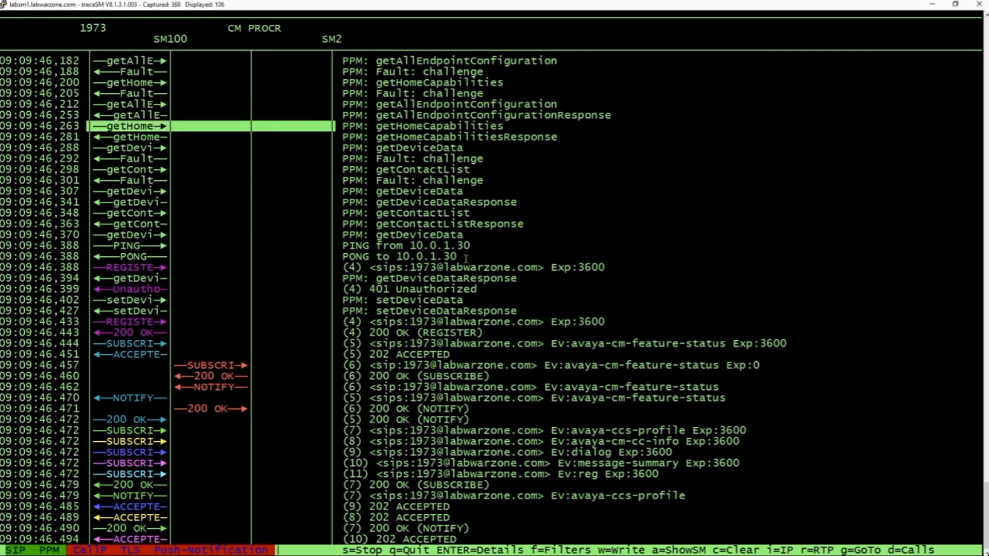
key("Return")
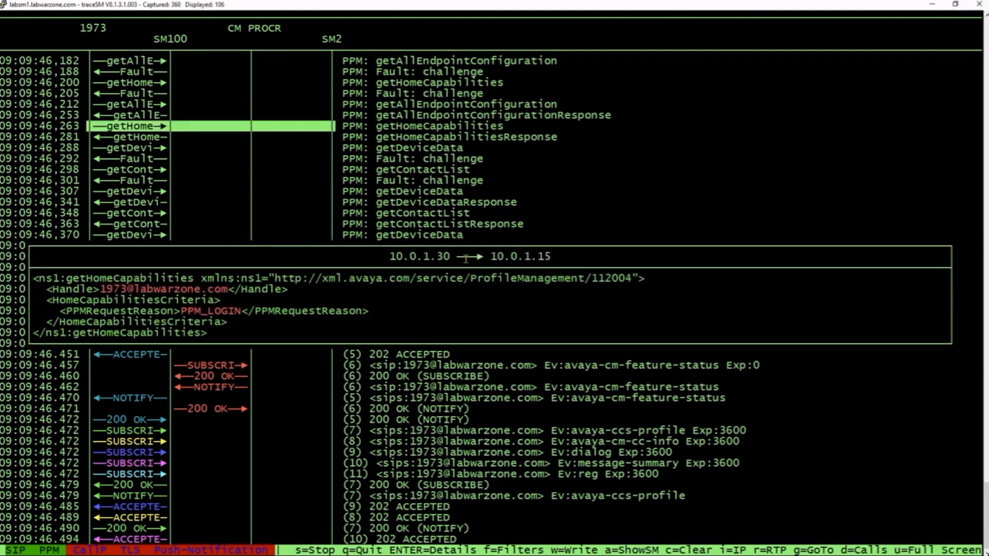
key("Escape")
Open getHomeCapabilitiesResponse and scroll to its proxy-server entries 10.0.1.15 and 10.0.1.17
key("Down")
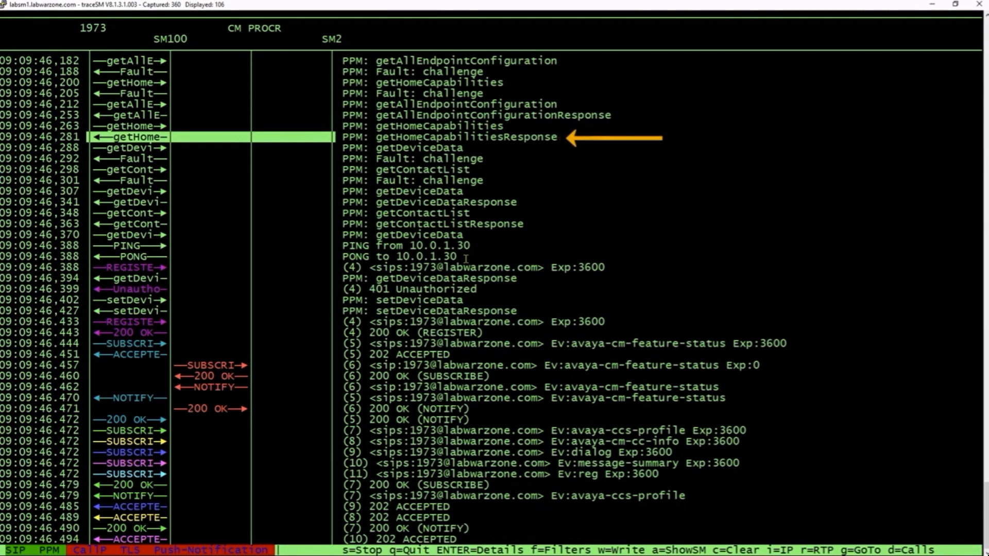
key("Return")
scroll(466, 258, "down", 7)
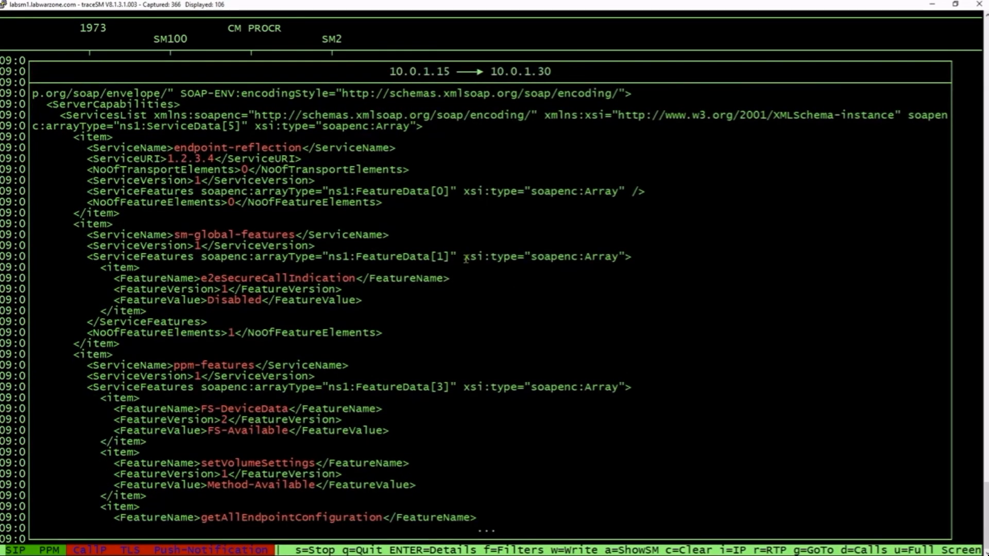
scroll(466, 259, "down", 3)
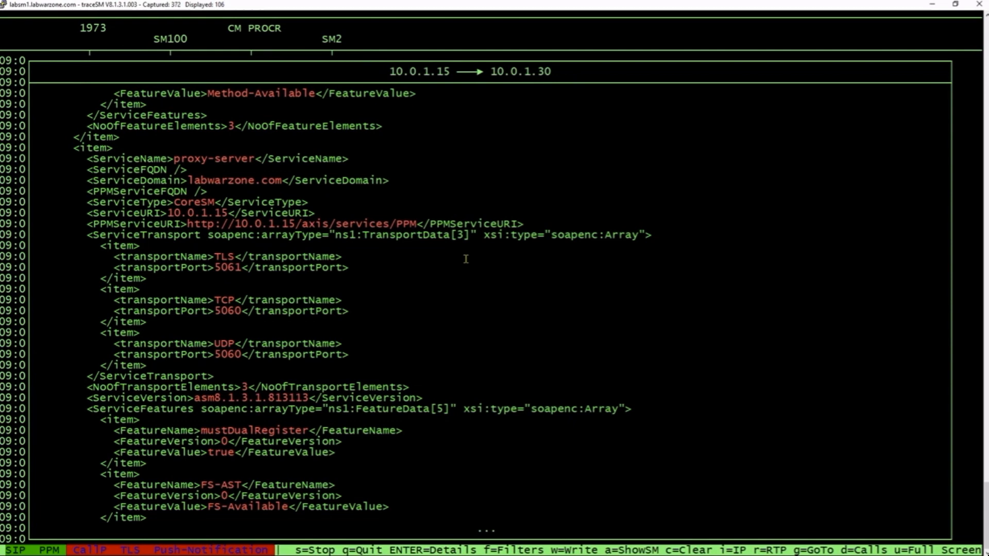
scroll(466, 258, "down", 17)
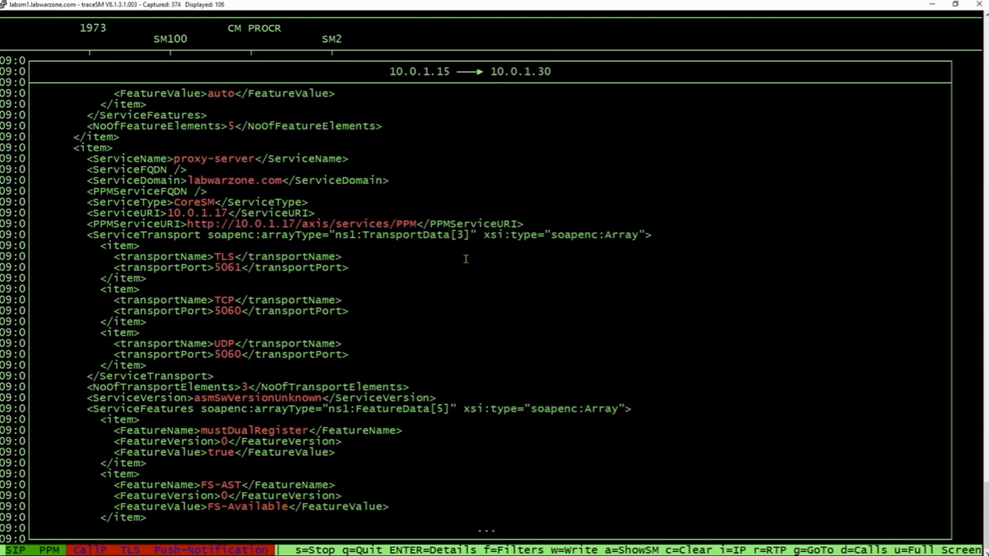